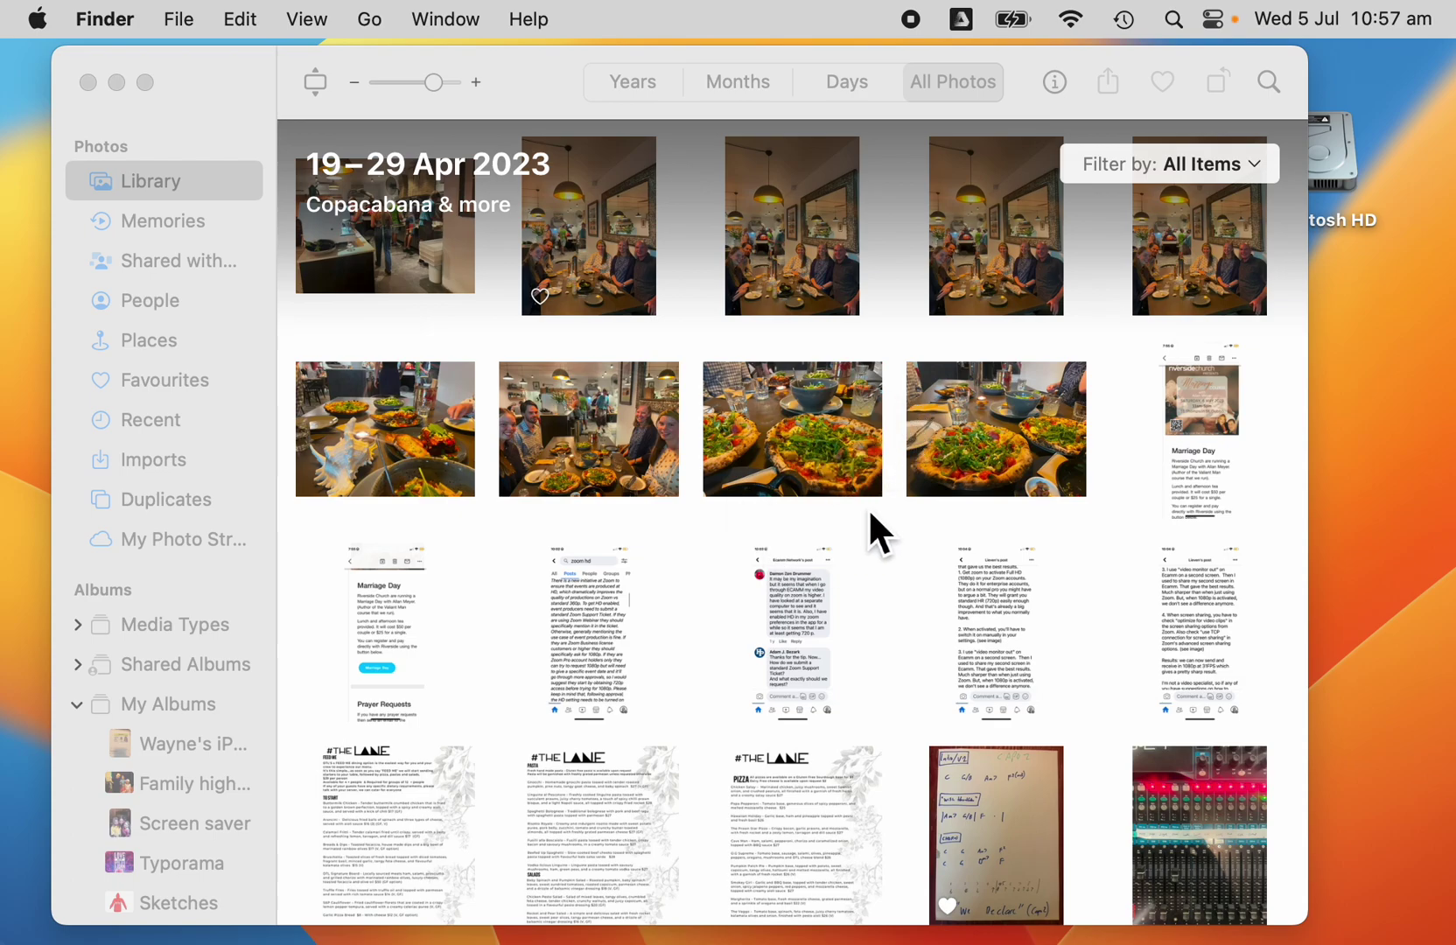
- Show the Photos library total of 17,263 photos and 31 videos, then close Photos
{"action": "left_click", "coordinate": [518, 71]}
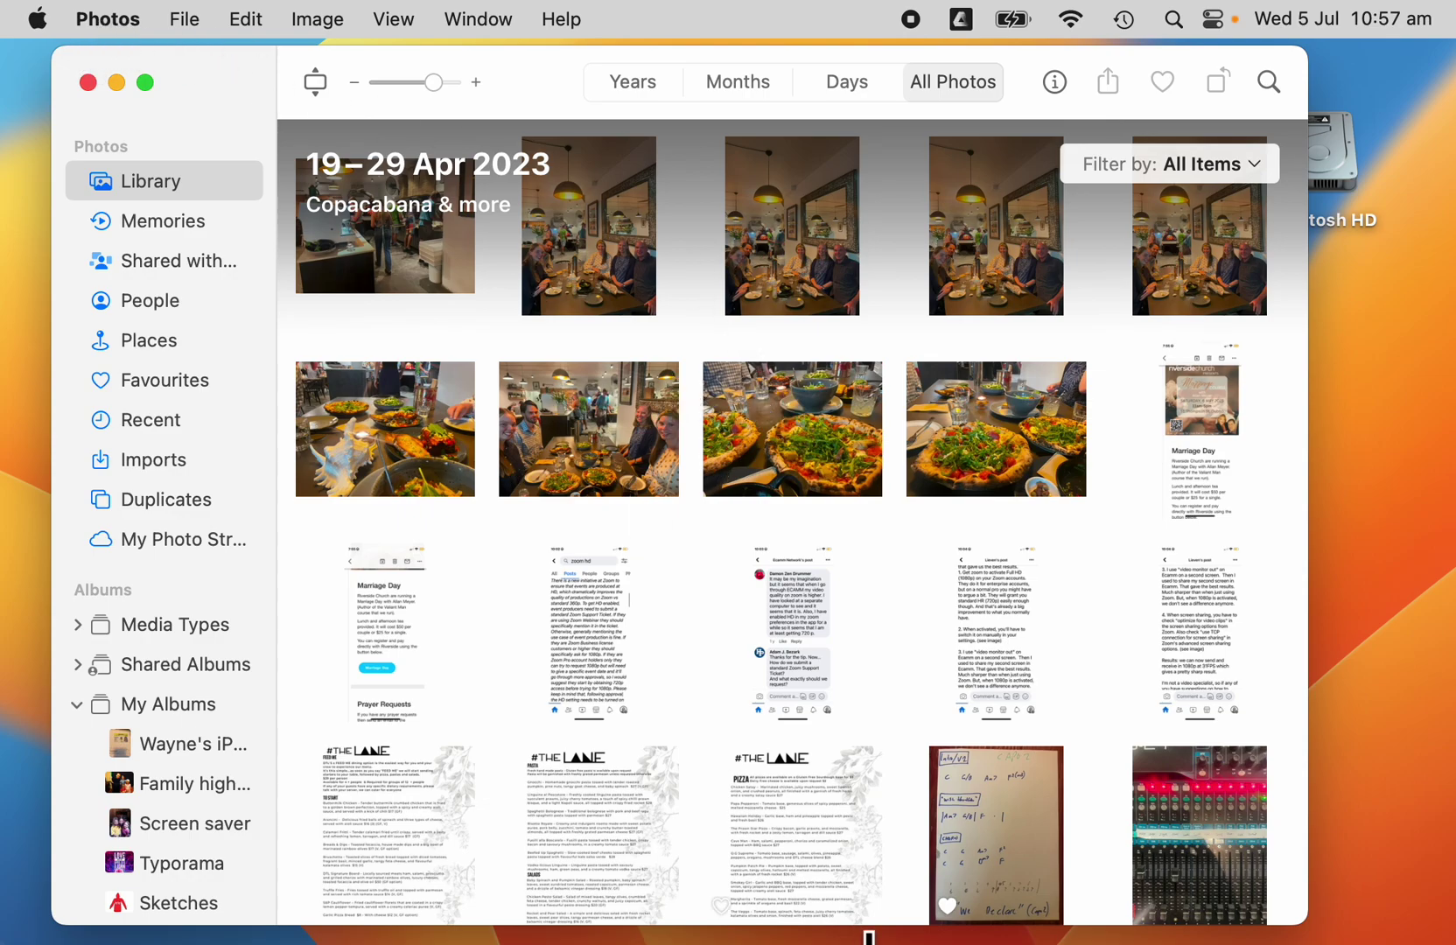
{"action": "left_click", "coordinate": [798, 837]}
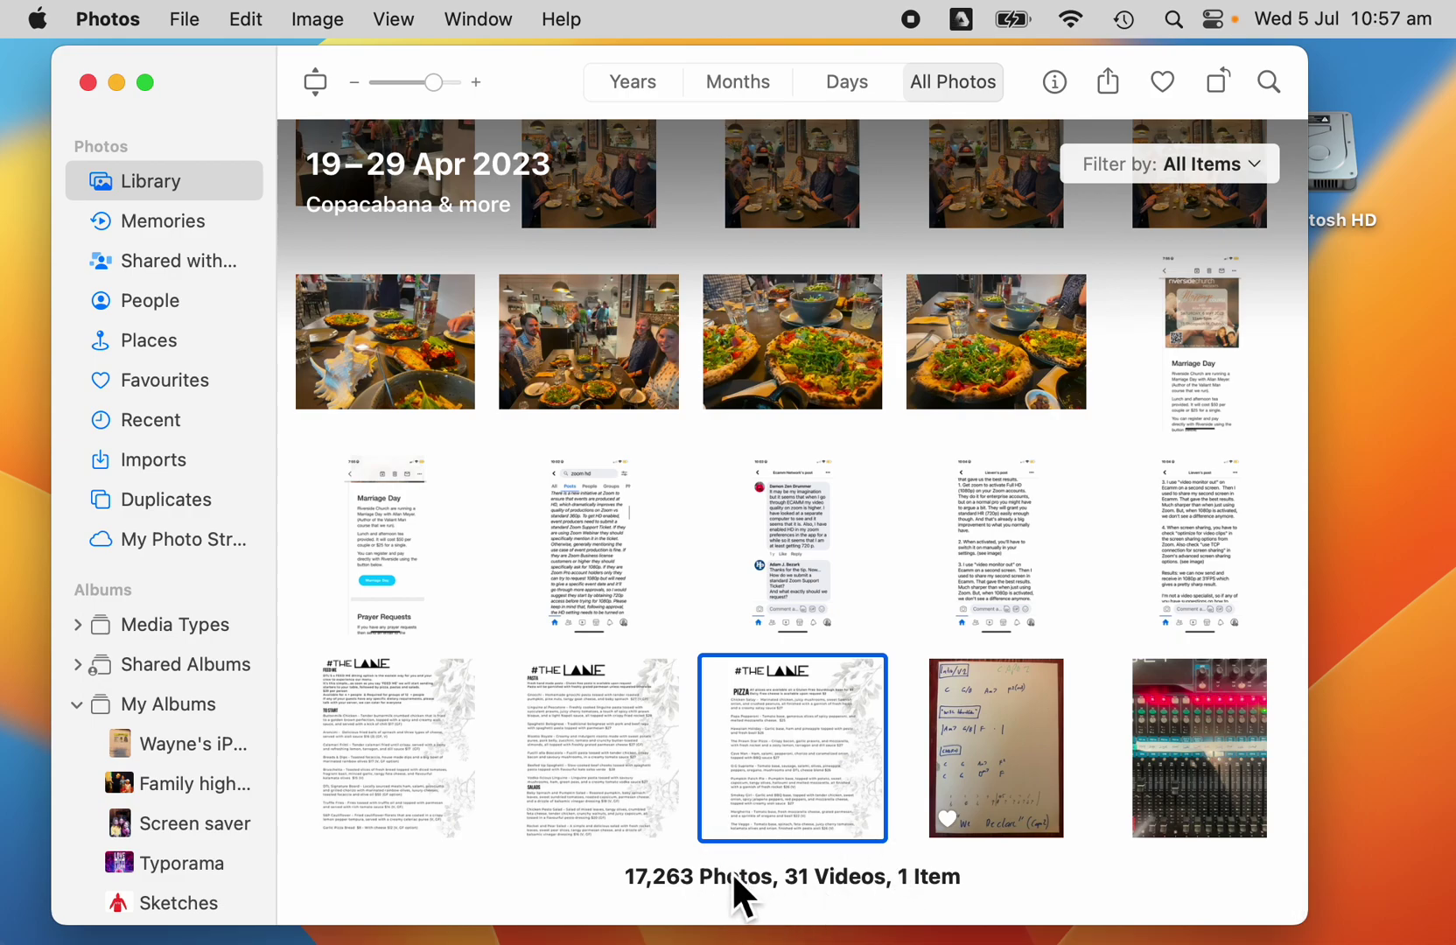
{"action": "left_click", "coordinate": [87, 82]}
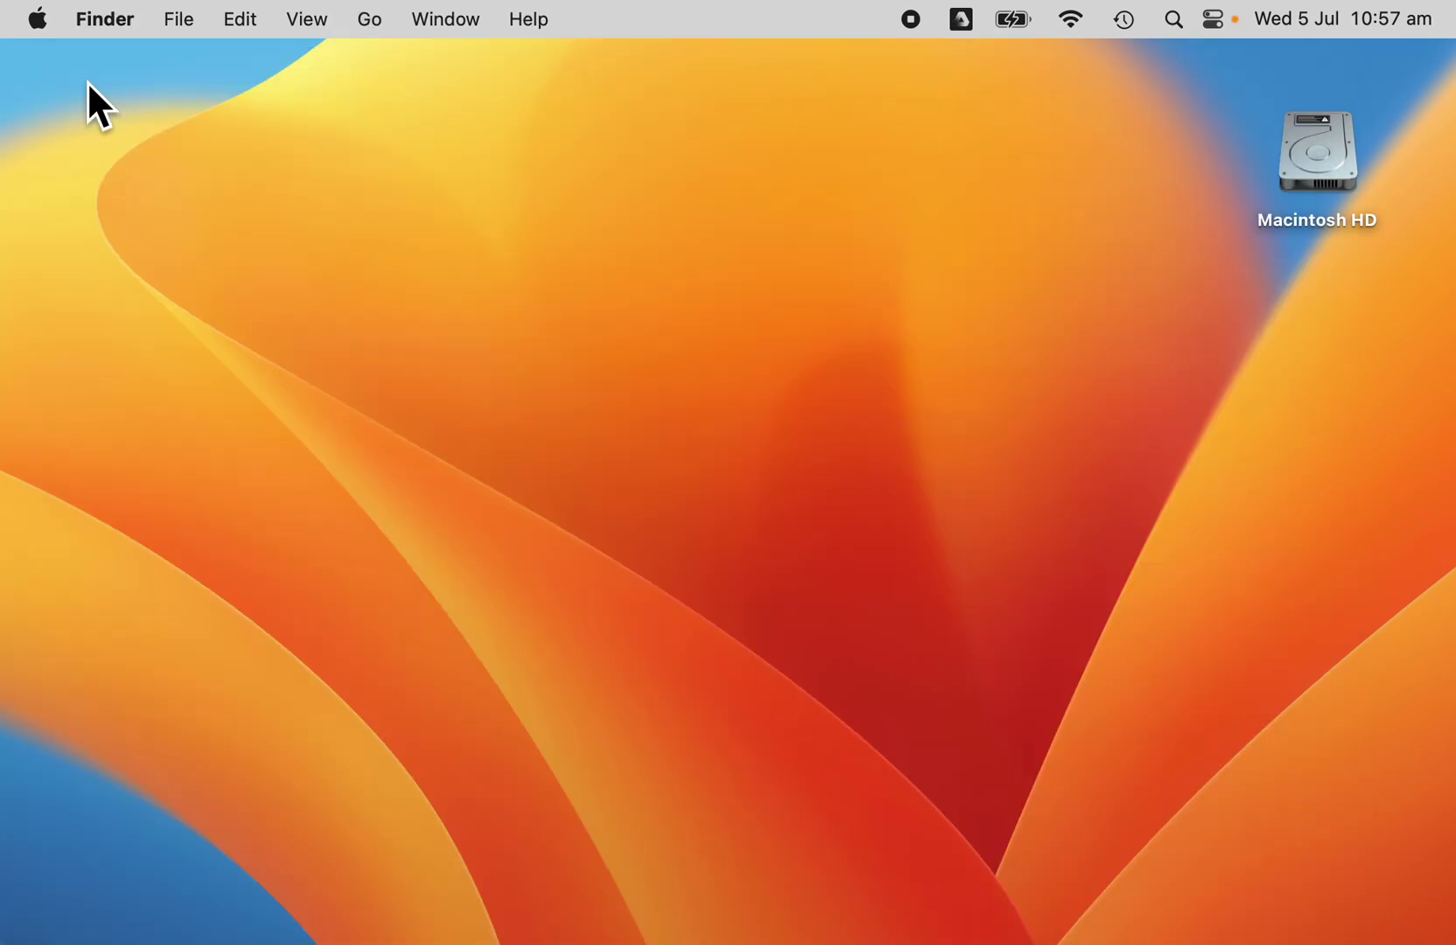
- Go from Macintosh HD through Users and the home folder to Pictures, and select Photos Library
{"action": "double_click", "coordinate": [1324, 155]}
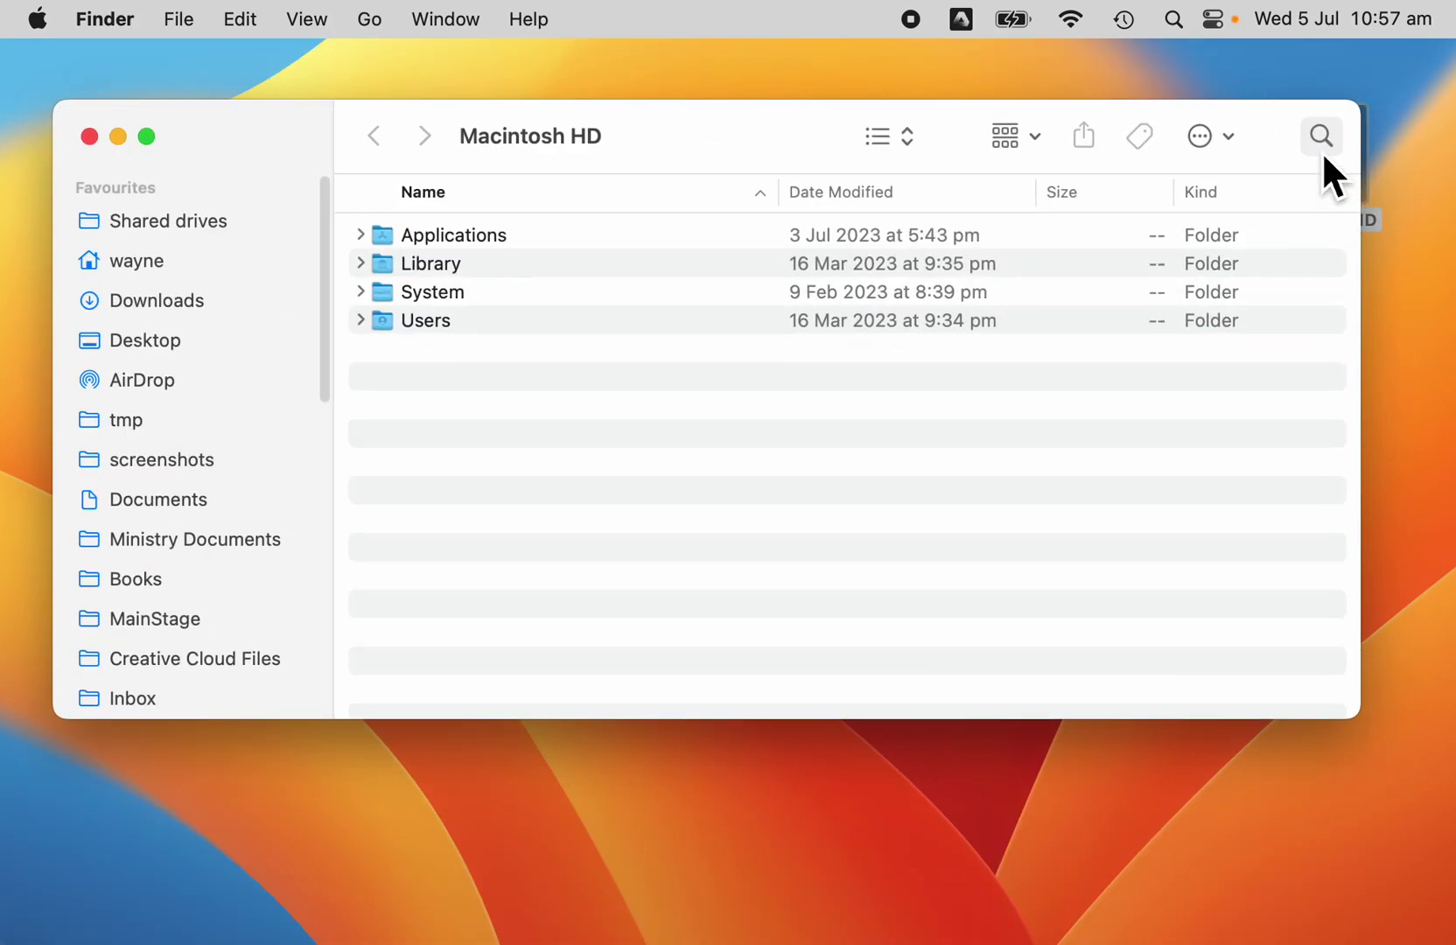
{"action": "double_click", "coordinate": [451, 331]}
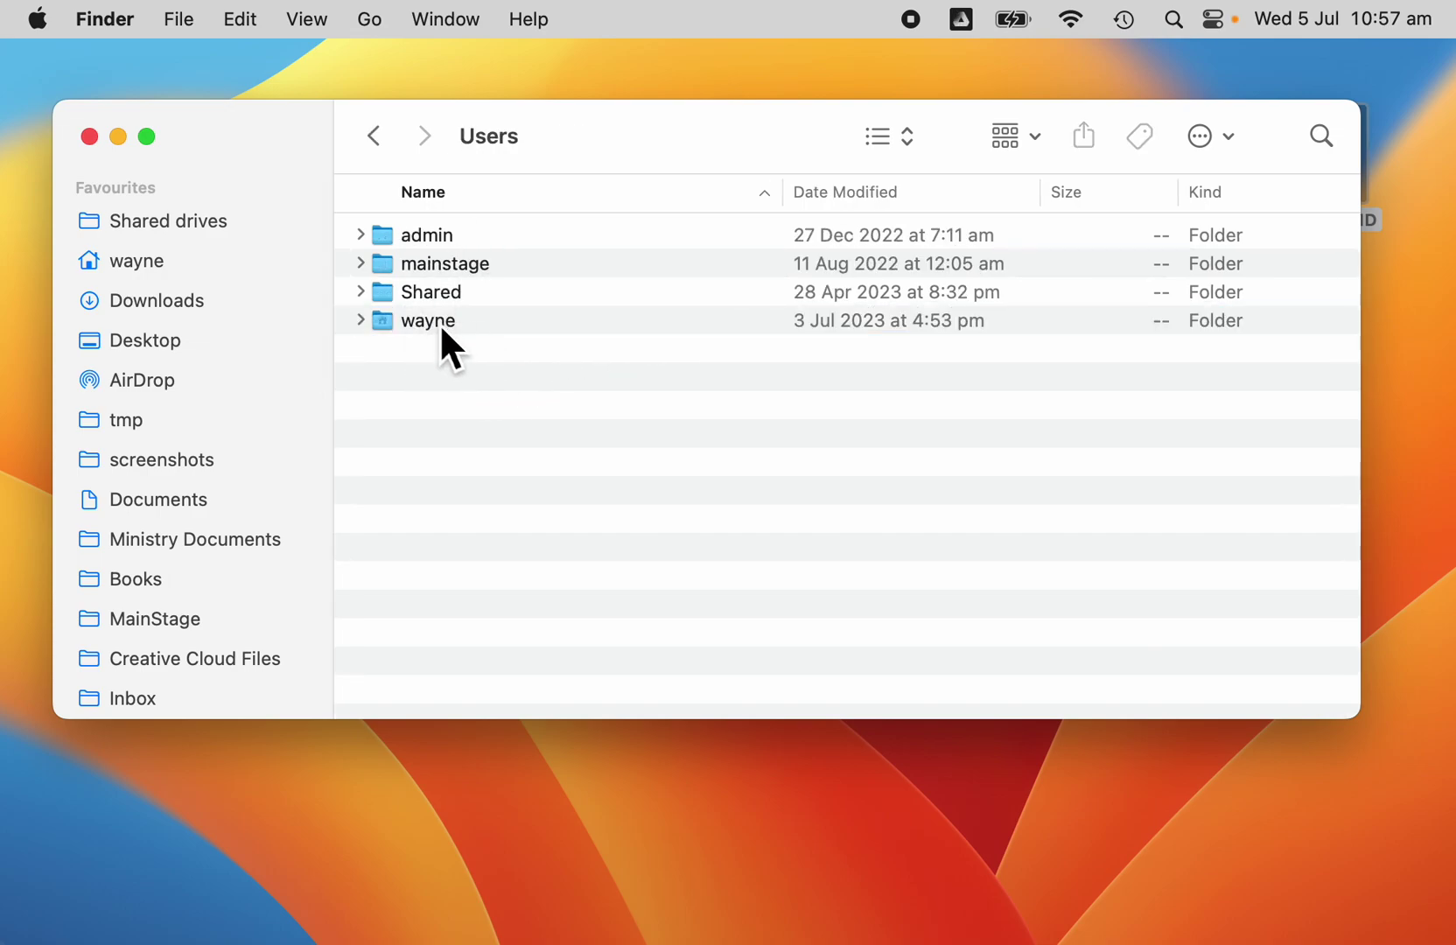
{"action": "double_click", "coordinate": [441, 326]}
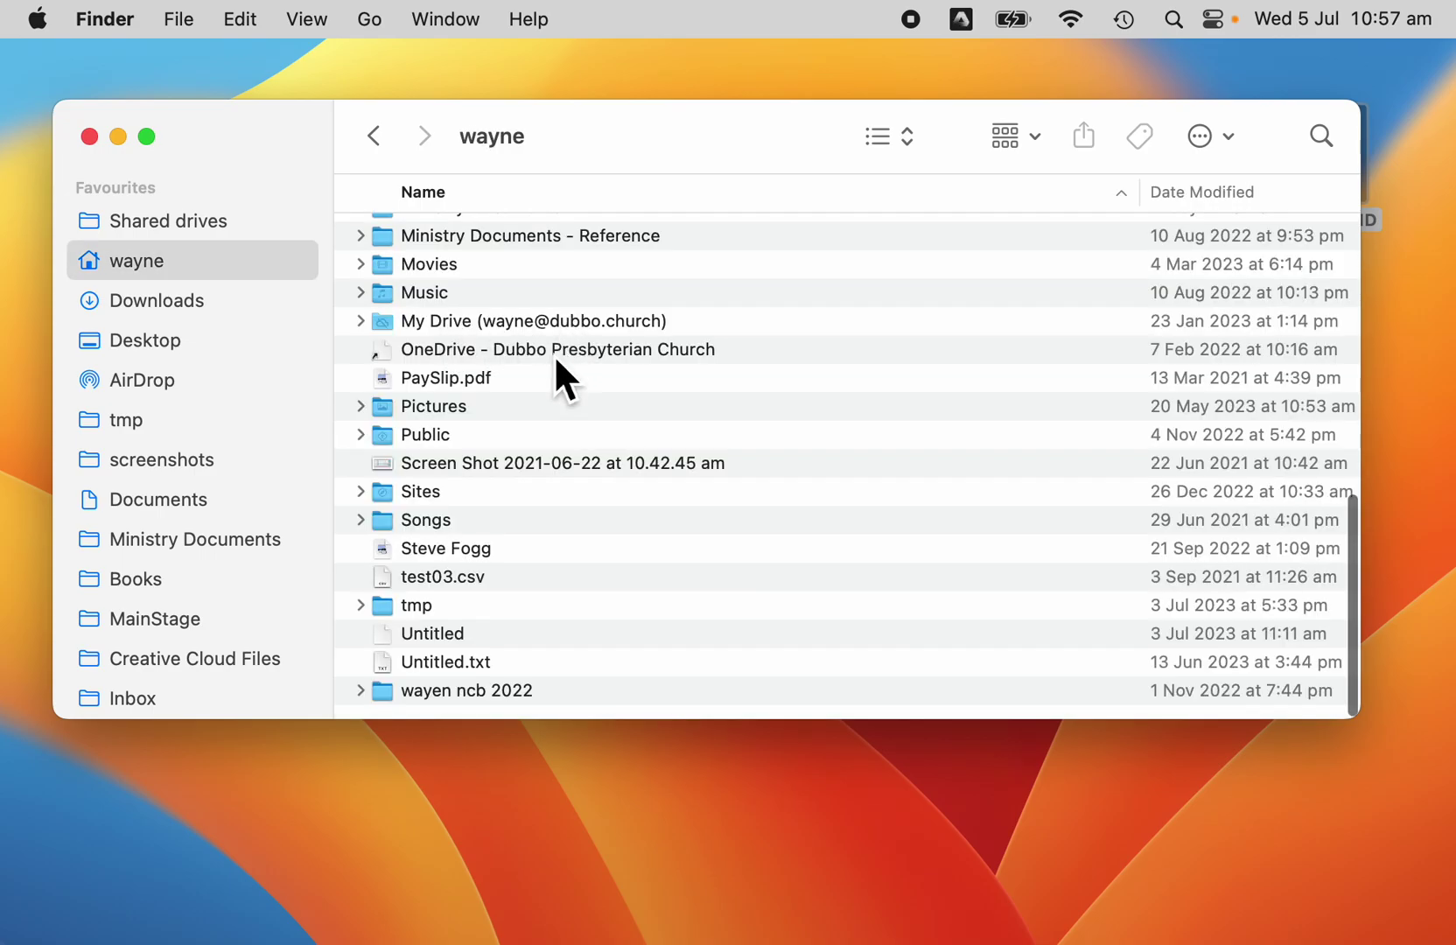
{"action": "double_click", "coordinate": [398, 415]}
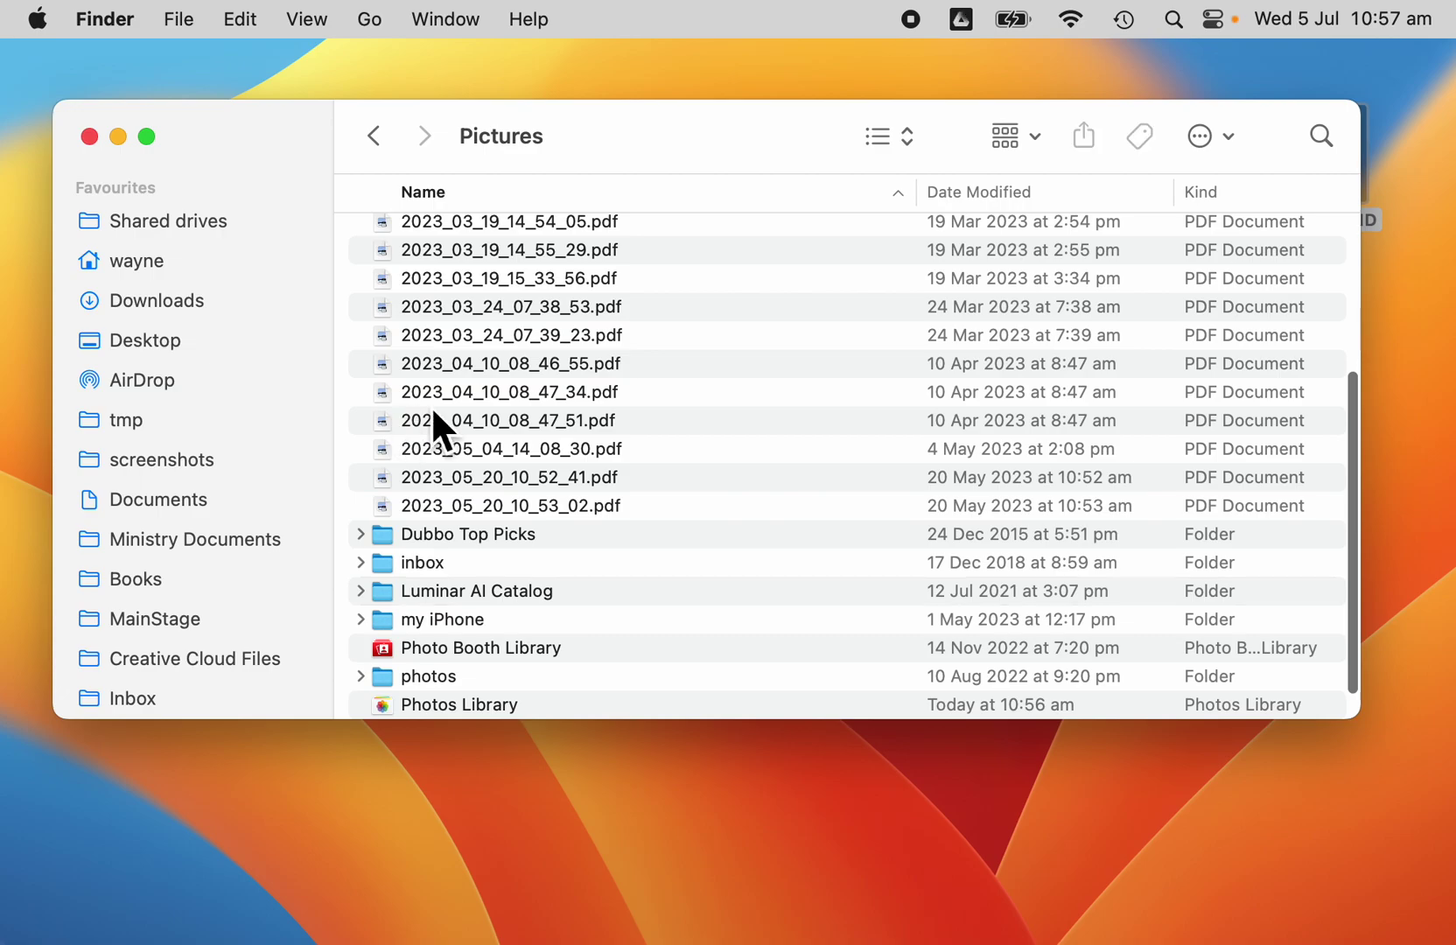
{"action": "scroll", "coordinate": [523, 429], "scroll_direction": "down", "scroll_amount": 1}
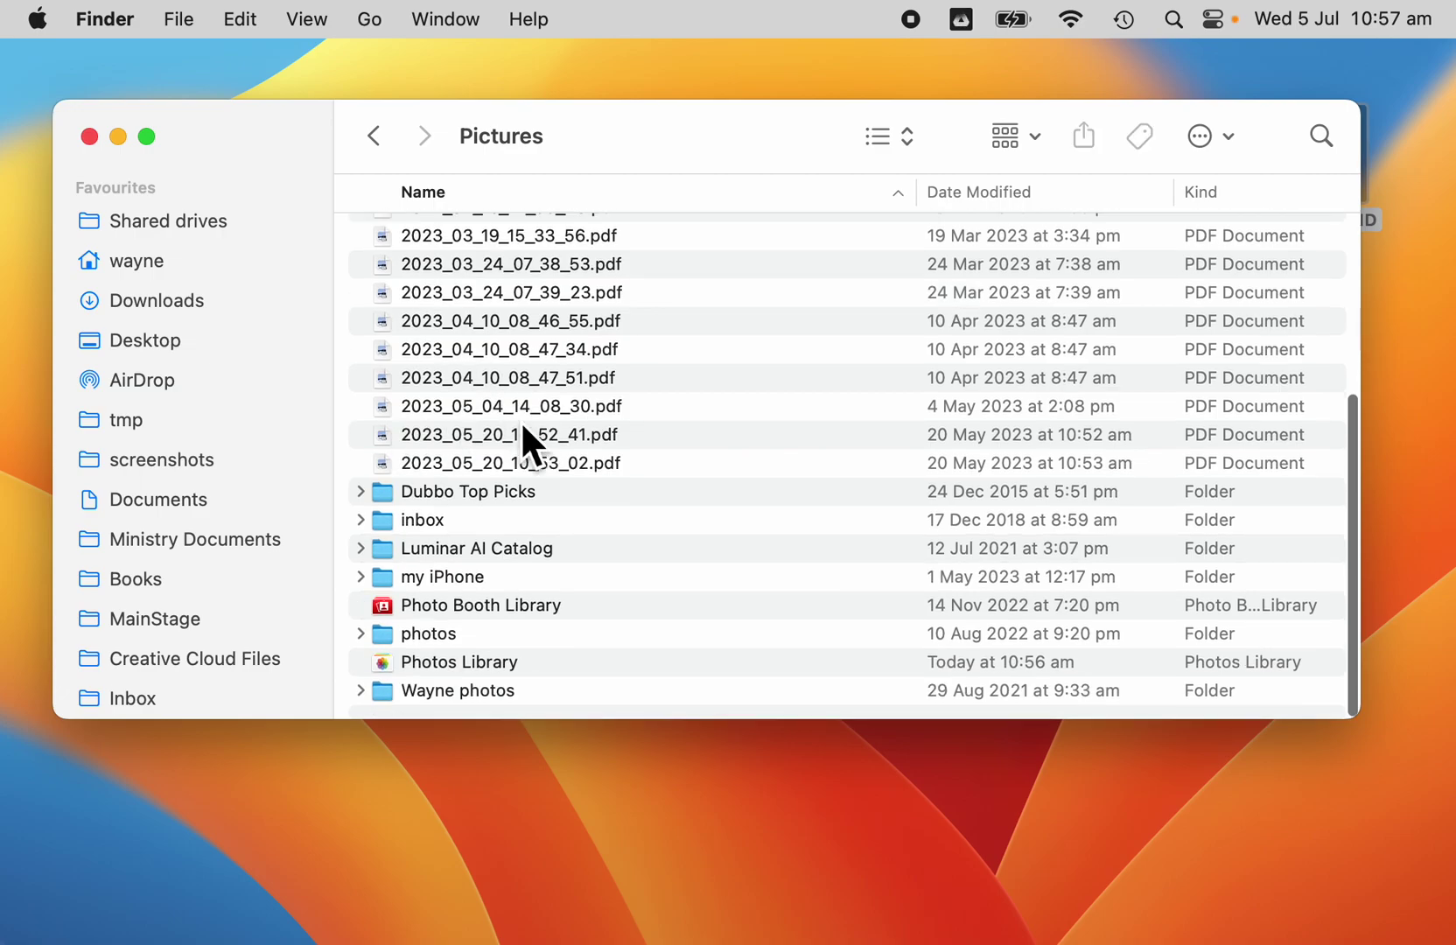
{"action": "left_click", "coordinate": [510, 664]}
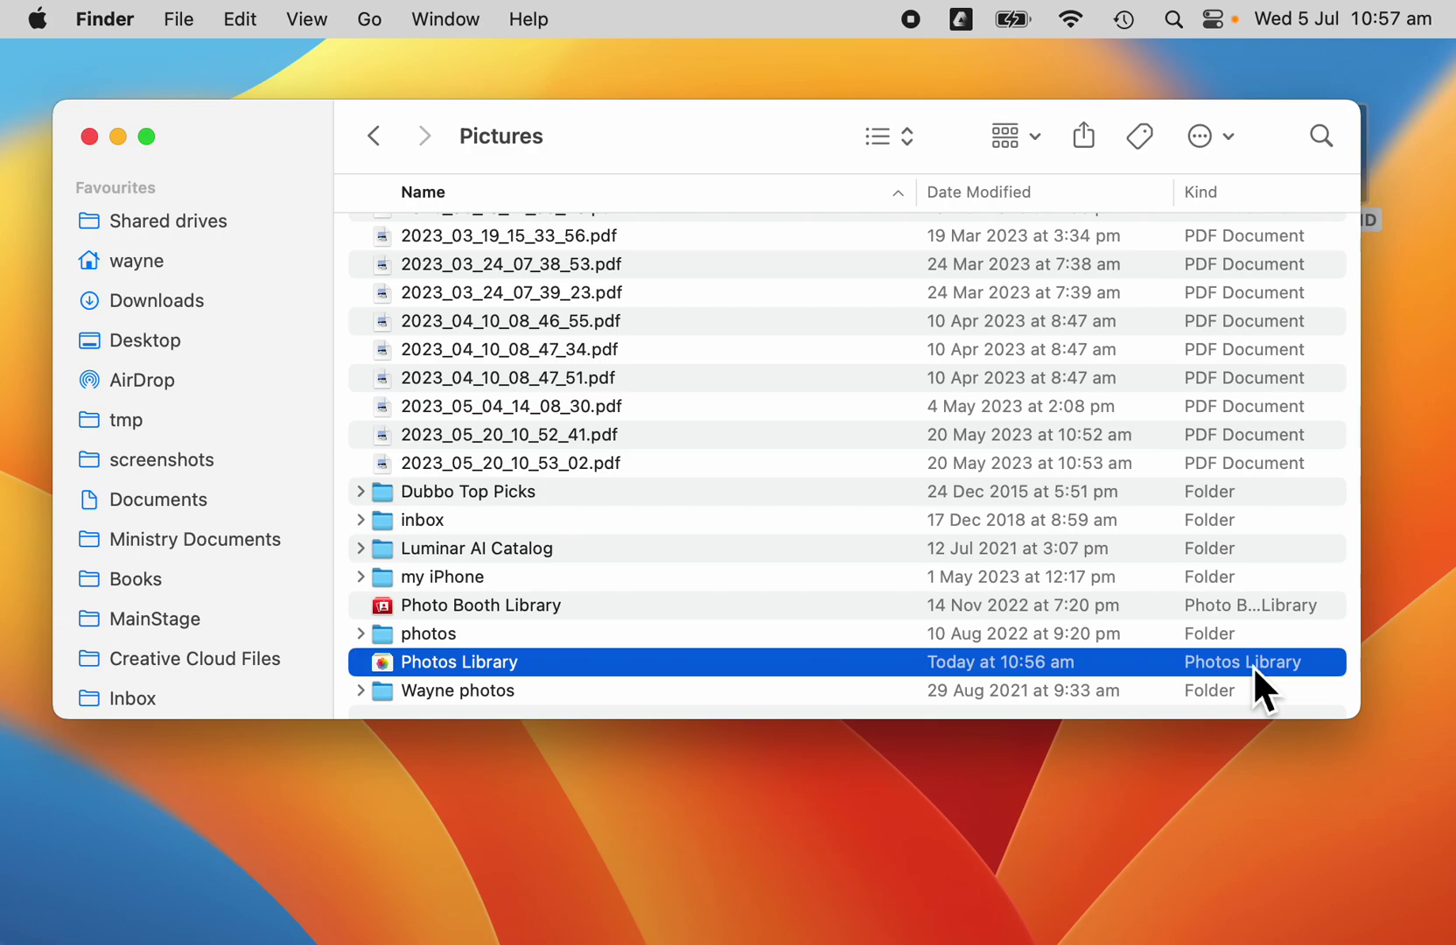
{"action": "left_click", "coordinate": [314, 18]}
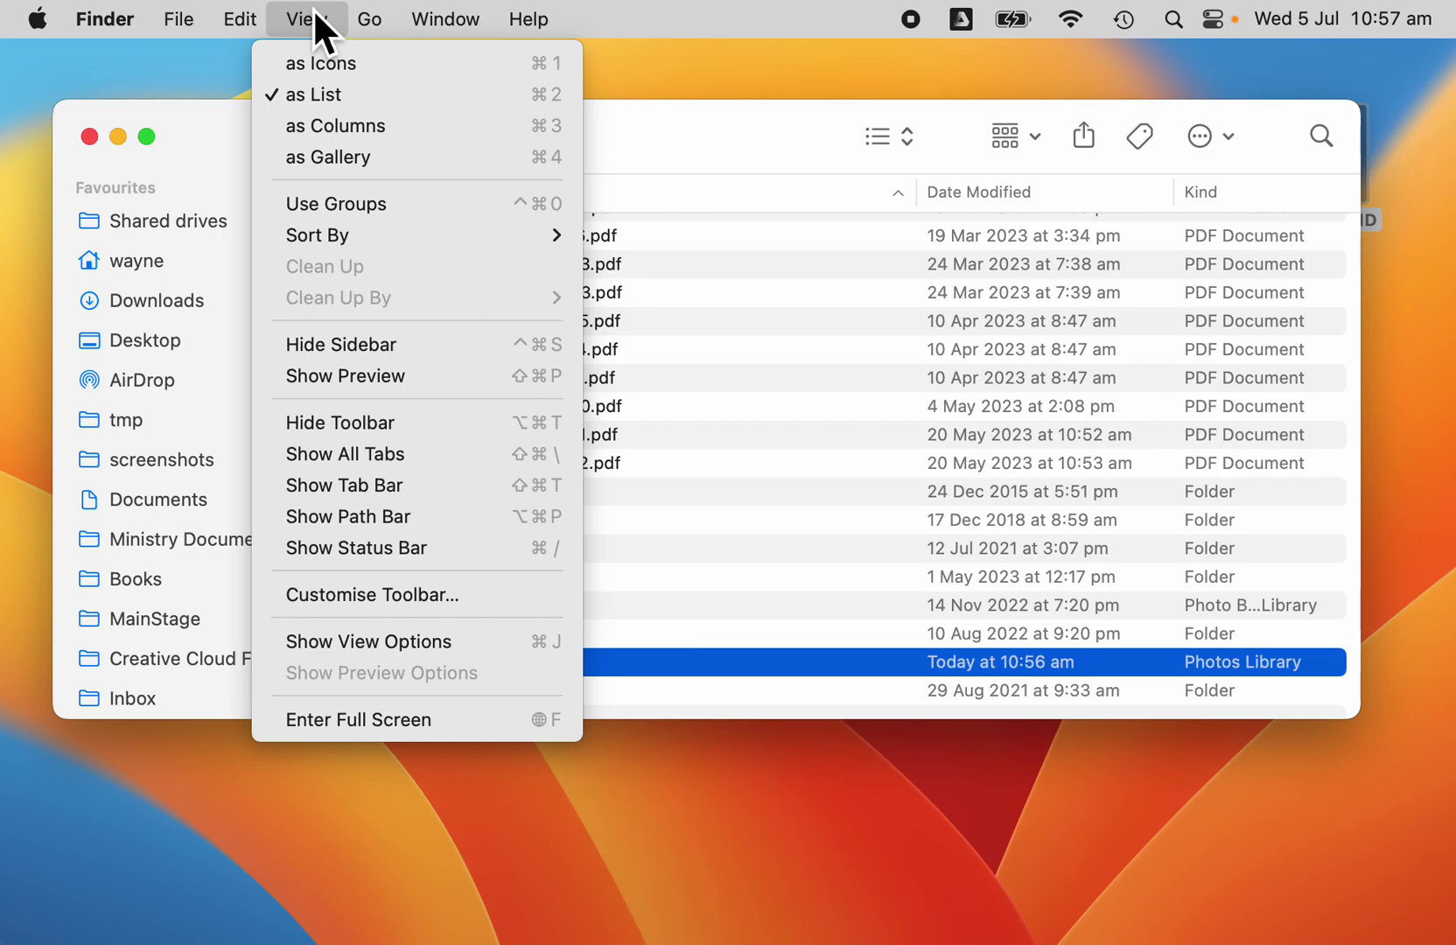
- Add a Size column with all sizes calculated, showing Photos Library at 58.07 GB
{"action": "left_click", "coordinate": [469, 642]}
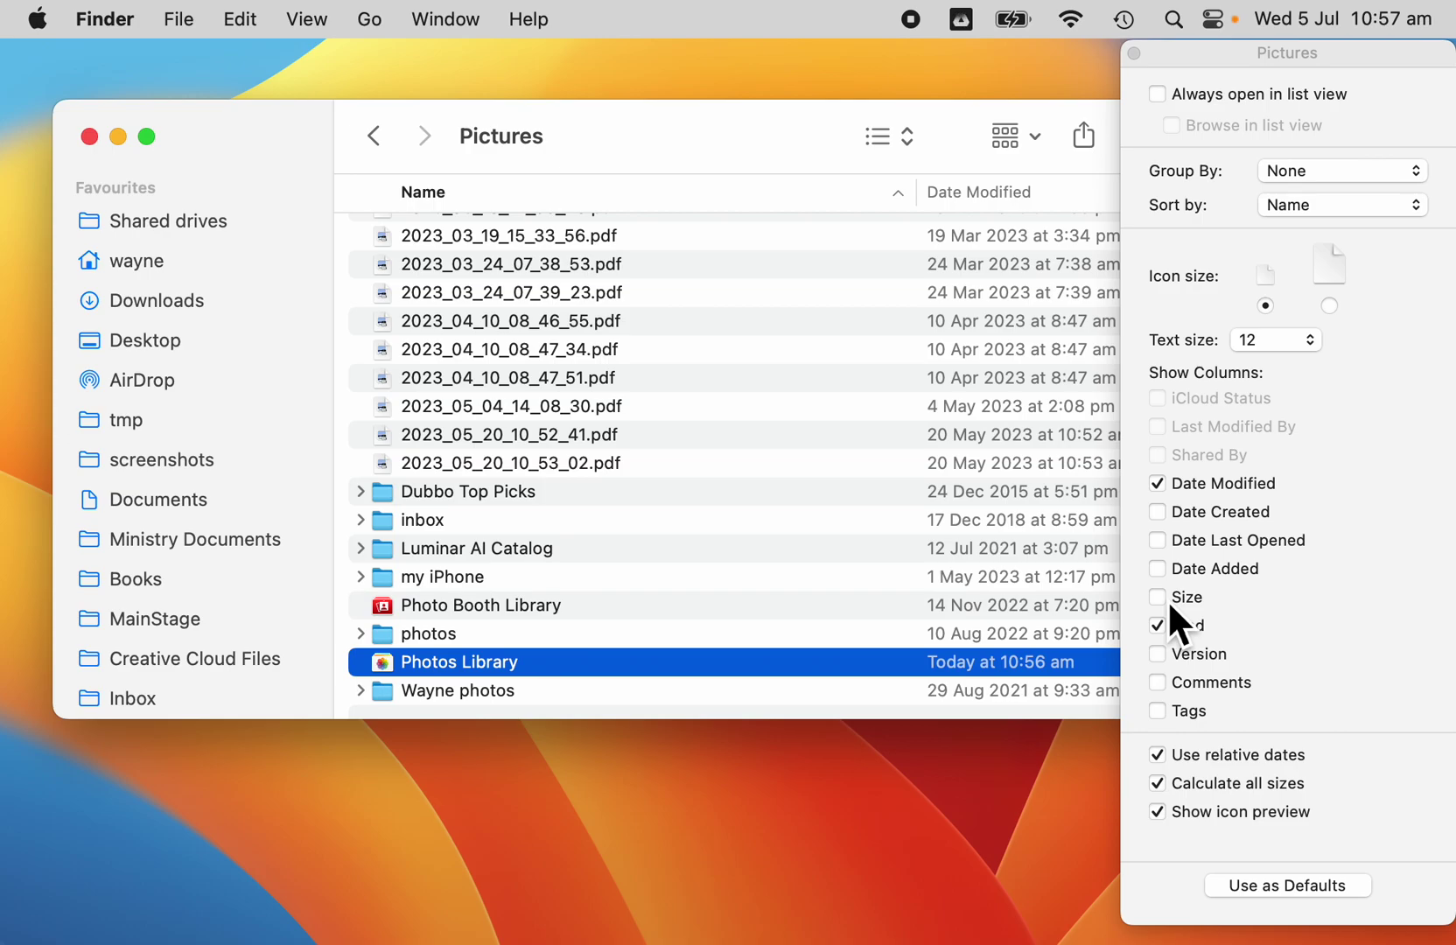
{"action": "left_click", "coordinate": [1168, 603]}
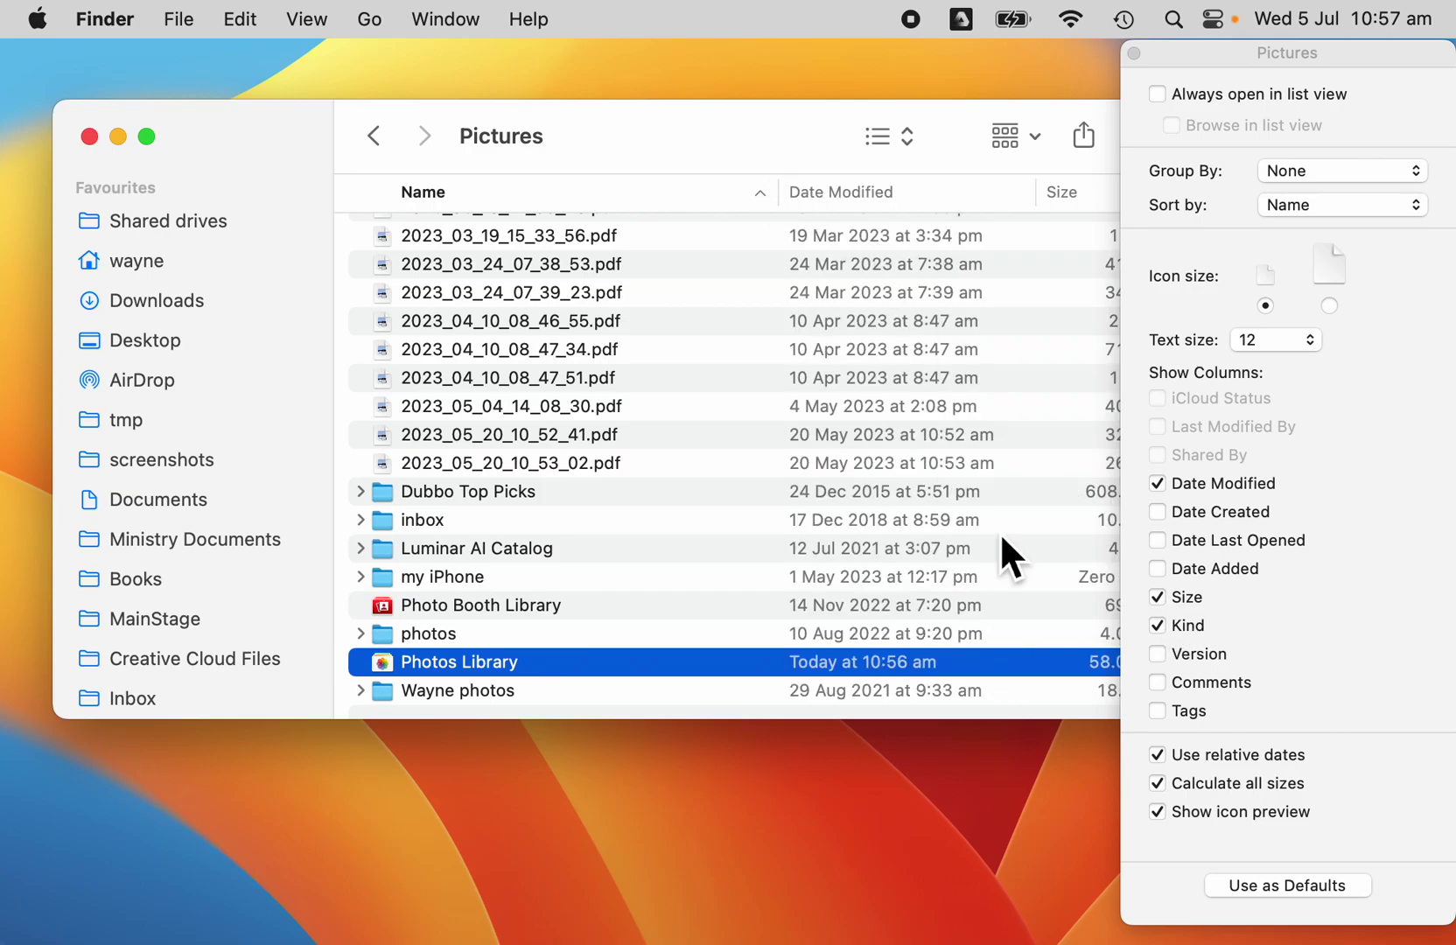
{"action": "left_click", "coordinate": [1166, 783]}
{"action": "left_click", "coordinate": [1167, 784]}
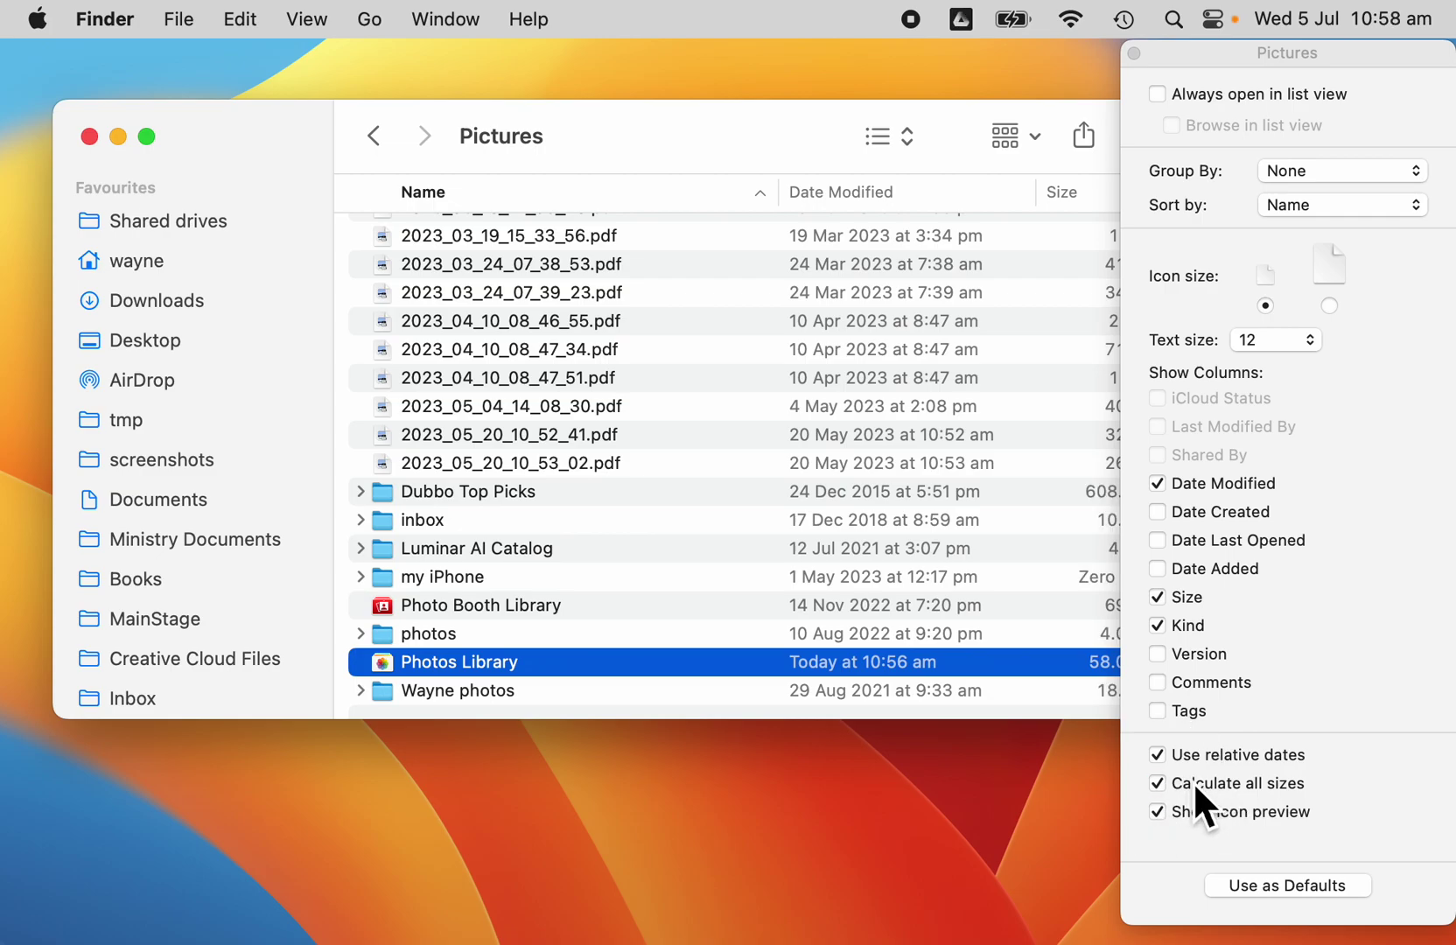
{"action": "left_click", "coordinate": [1134, 55]}
{"action": "left_click", "coordinate": [740, 154]}
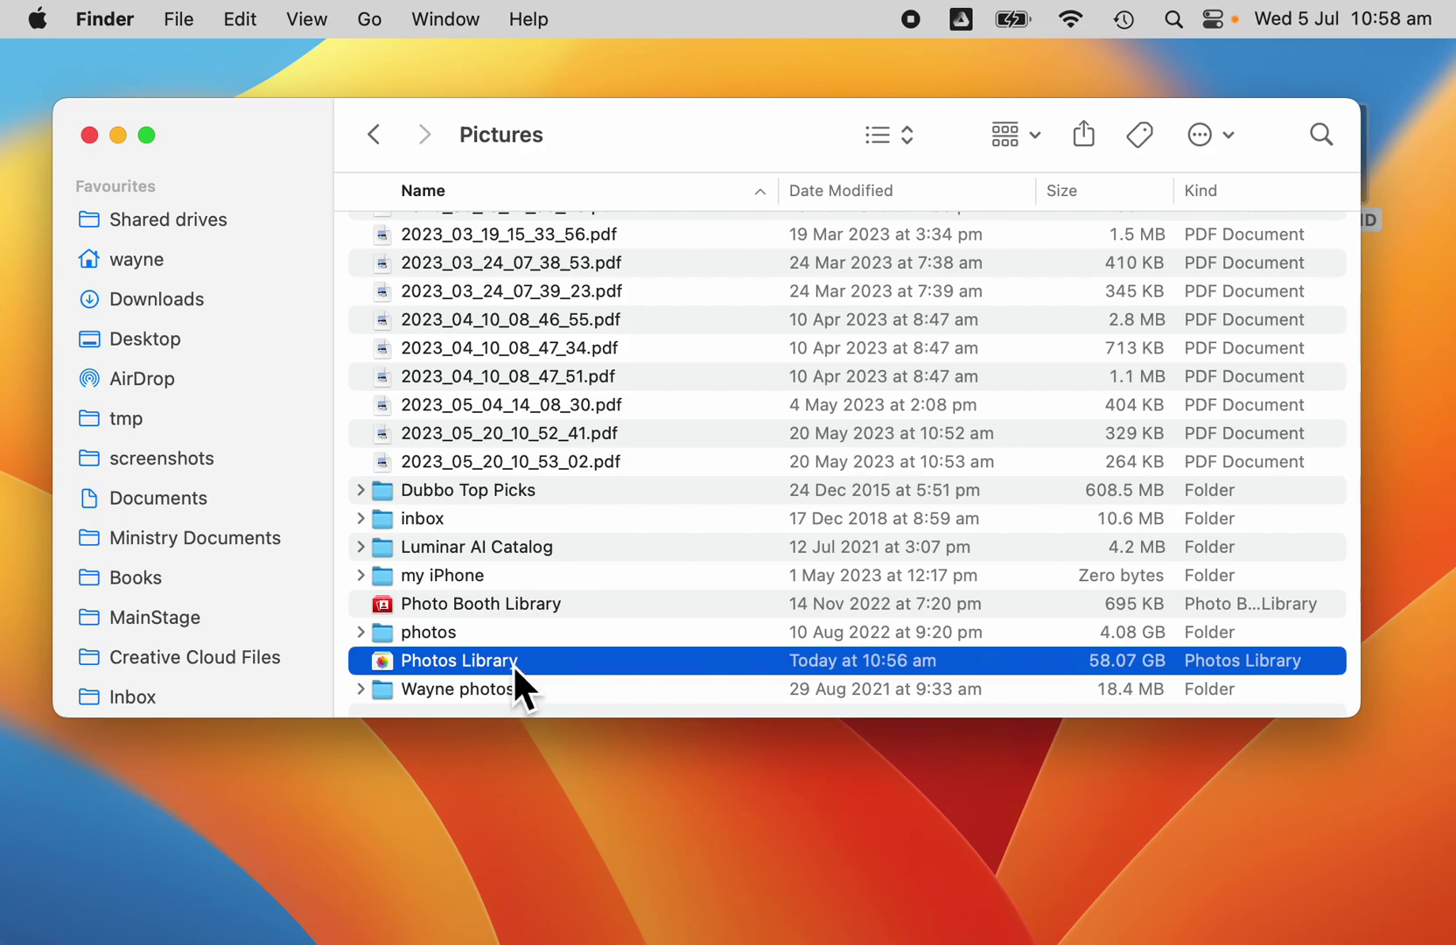
- Open the Photos Library package contents with a Size column, sorted largest first (originals 41.65 GB)
{"action": "right_click", "coordinate": [390, 666]}
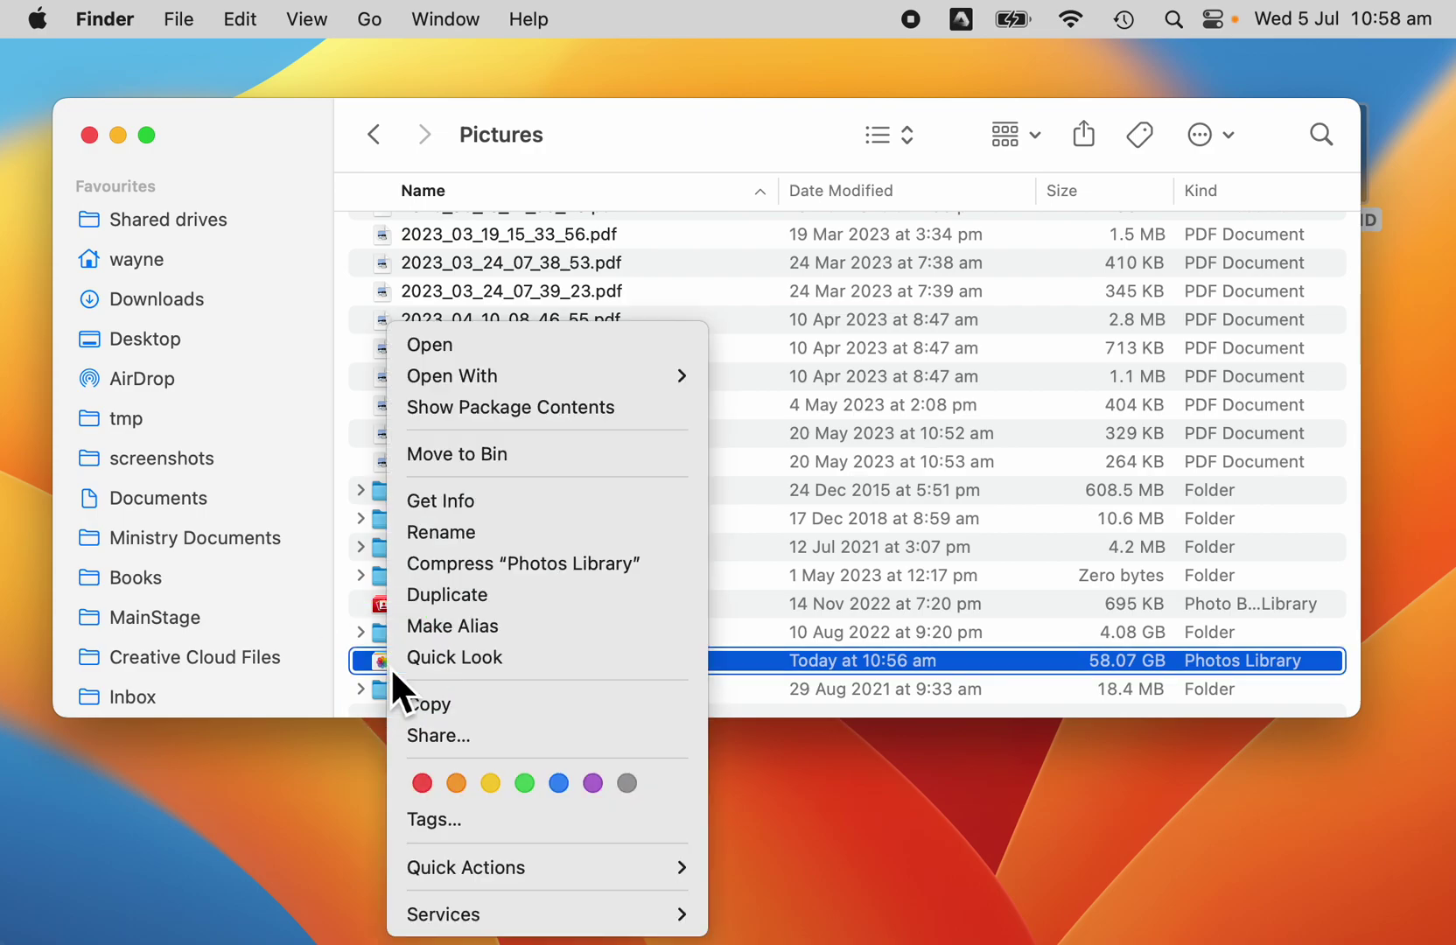
{"action": "left_click", "coordinate": [547, 413]}
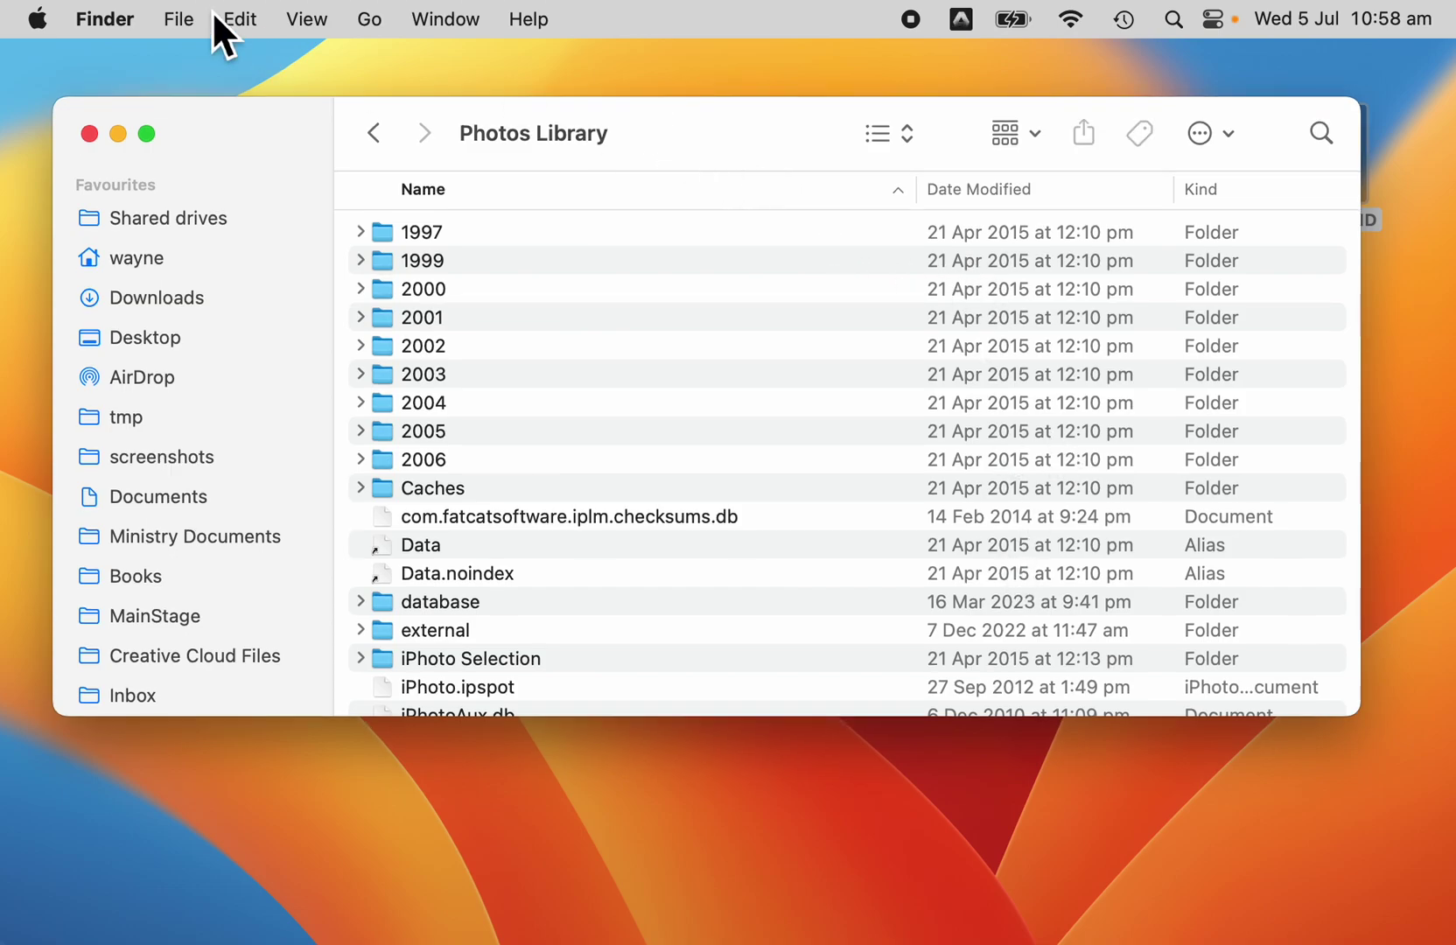
{"action": "left_click", "coordinate": [315, 18]}
{"action": "left_click", "coordinate": [481, 642]}
{"action": "left_click", "coordinate": [1162, 599]}
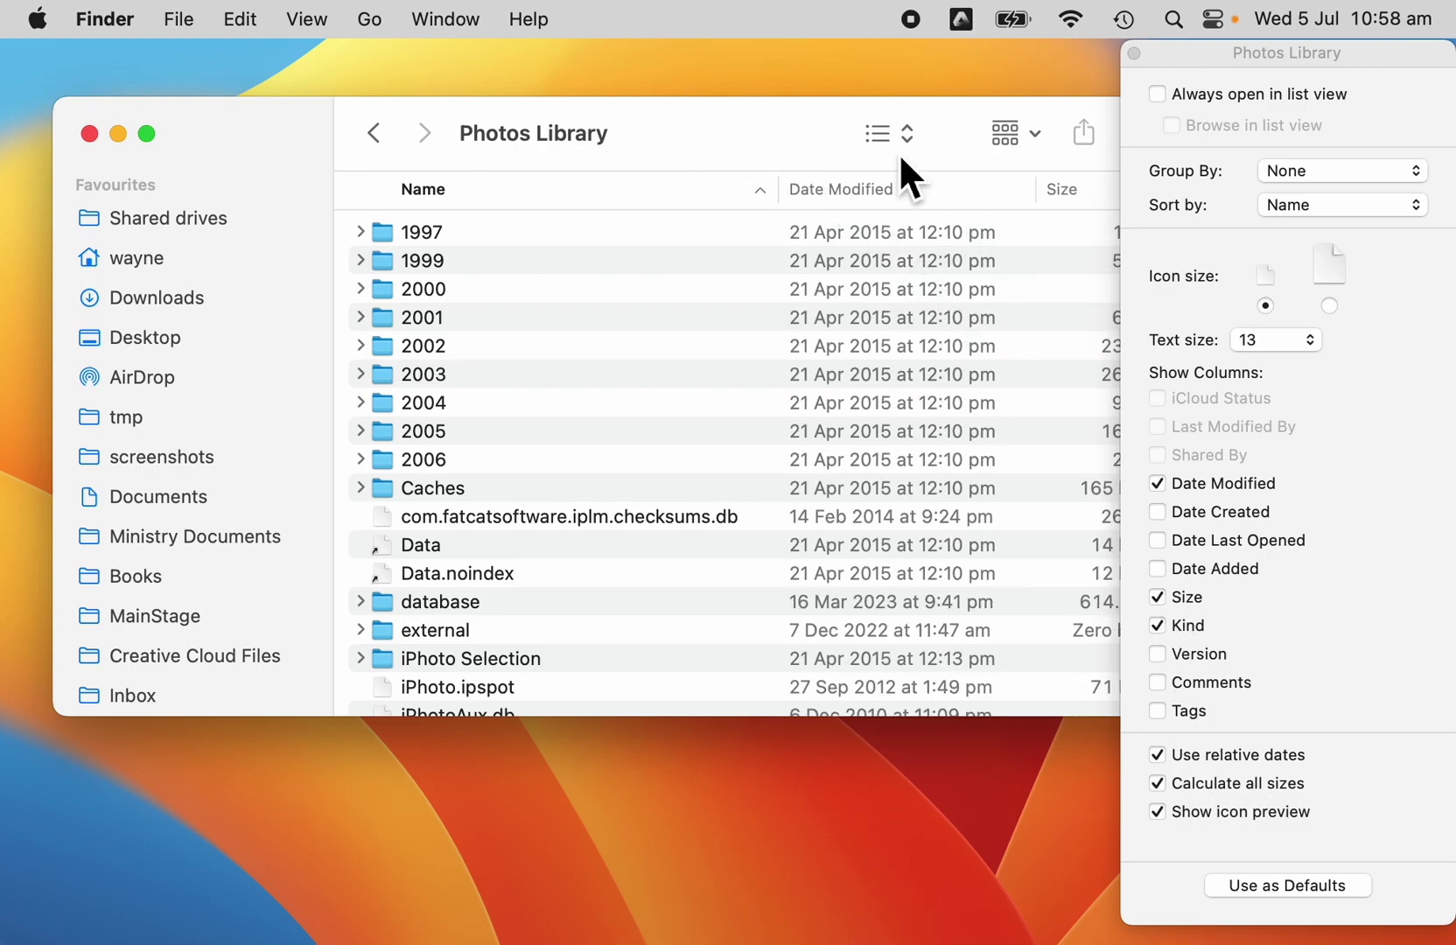
{"action": "left_click", "coordinate": [1134, 54]}
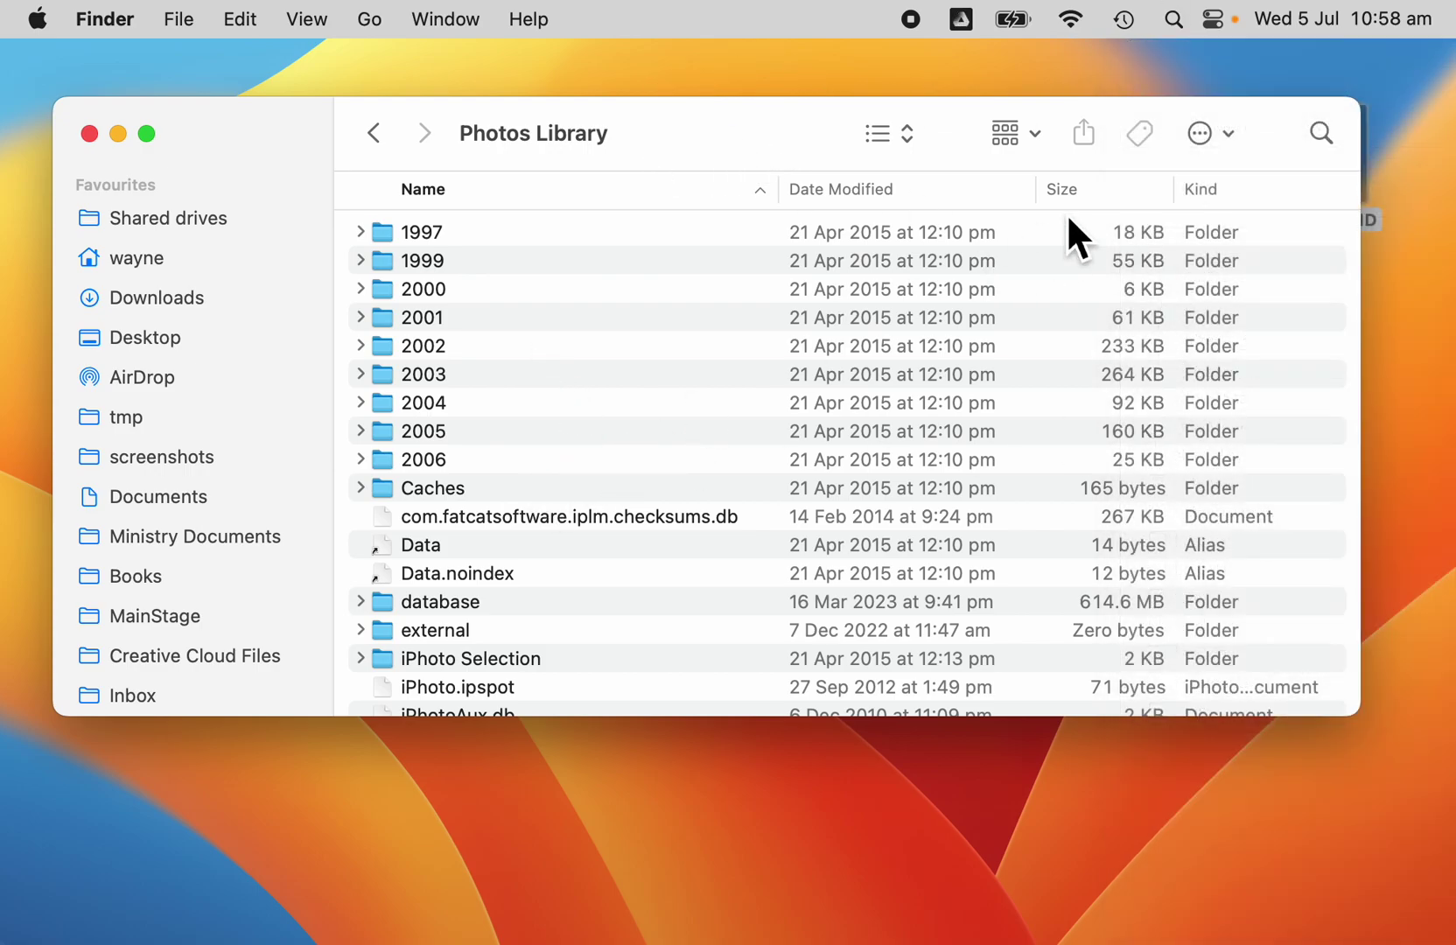
{"action": "left_click", "coordinate": [1117, 191]}
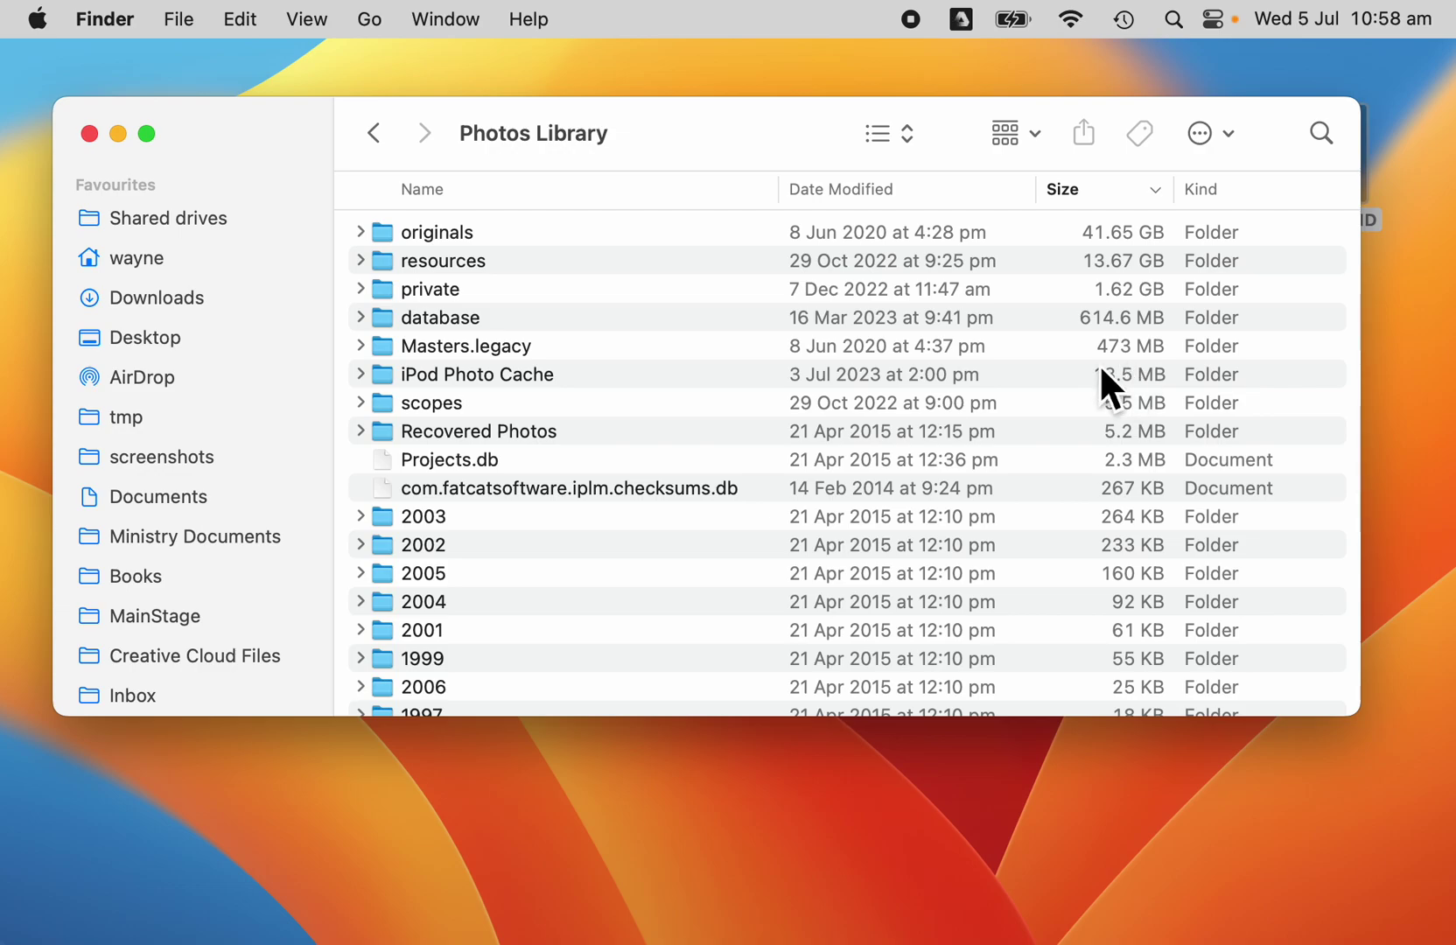
{"action": "scroll", "coordinate": [1098, 363], "scroll_direction": "down", "scroll_amount": 10}
{"action": "scroll", "coordinate": [1098, 363], "scroll_direction": "up", "scroll_amount": 10}
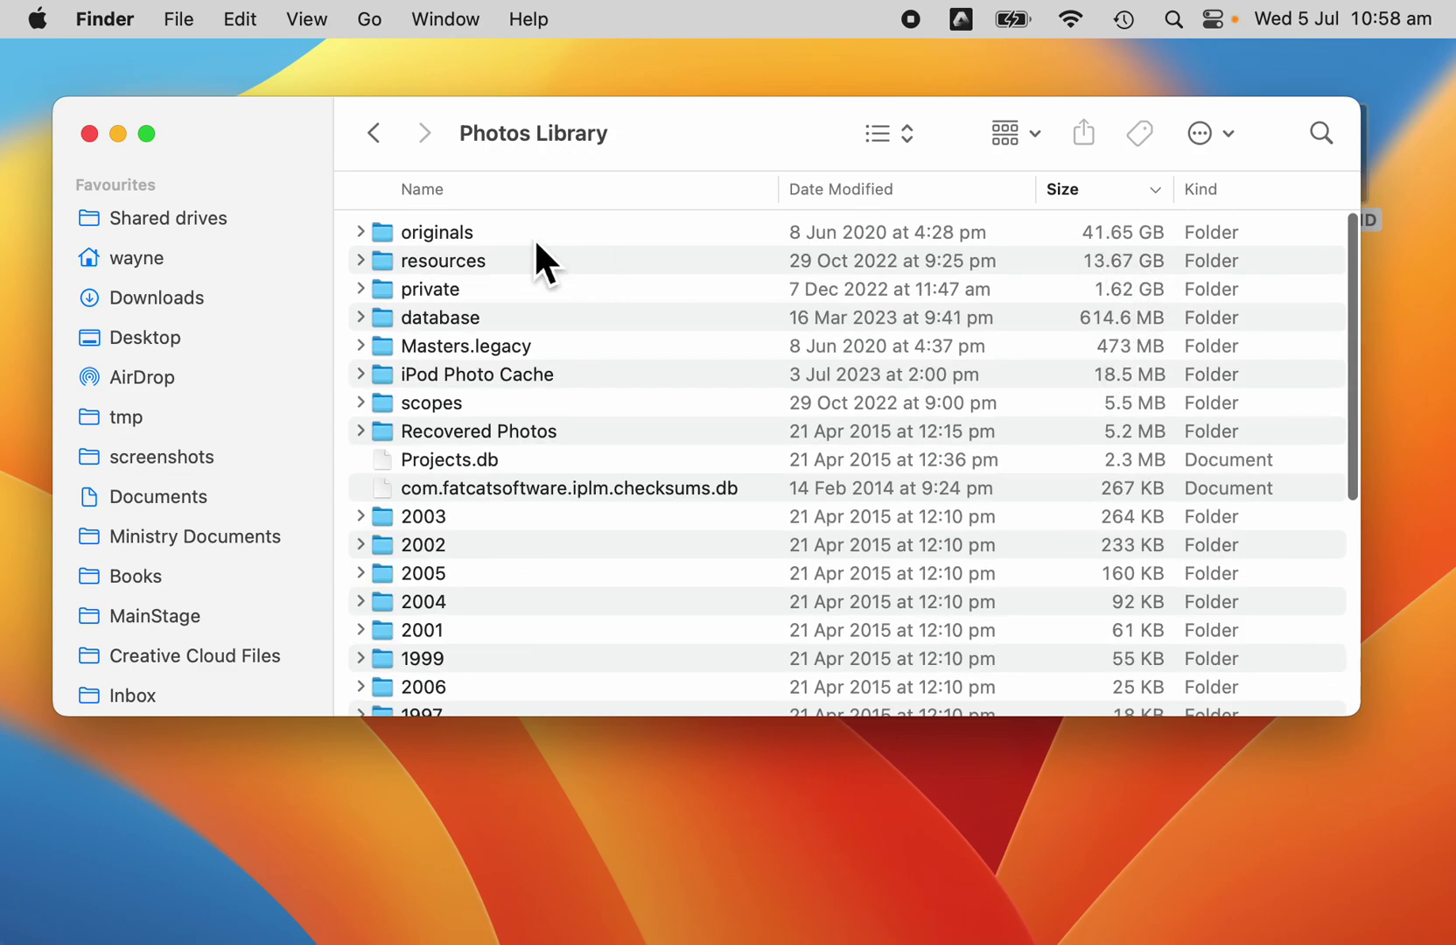
- Open originals, calculate all folder sizes, narrow the window, and sort subfolders 0–F largest first
{"action": "double_click", "coordinate": [473, 243]}
{"action": "left_click", "coordinate": [309, 20]}
{"action": "left_click", "coordinate": [463, 643]}
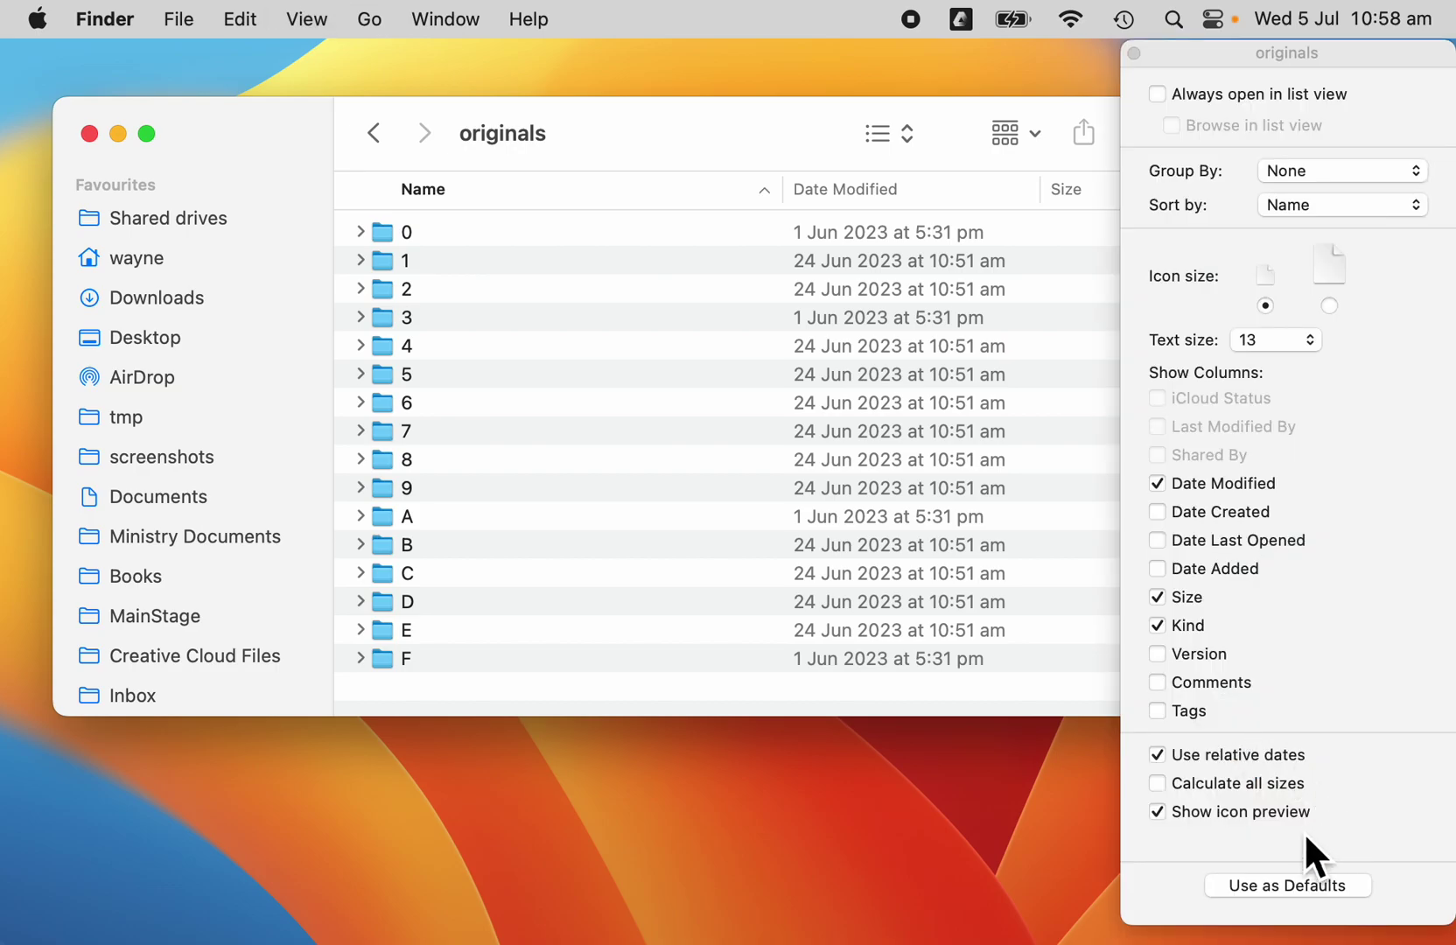
{"action": "left_click", "coordinate": [1225, 783]}
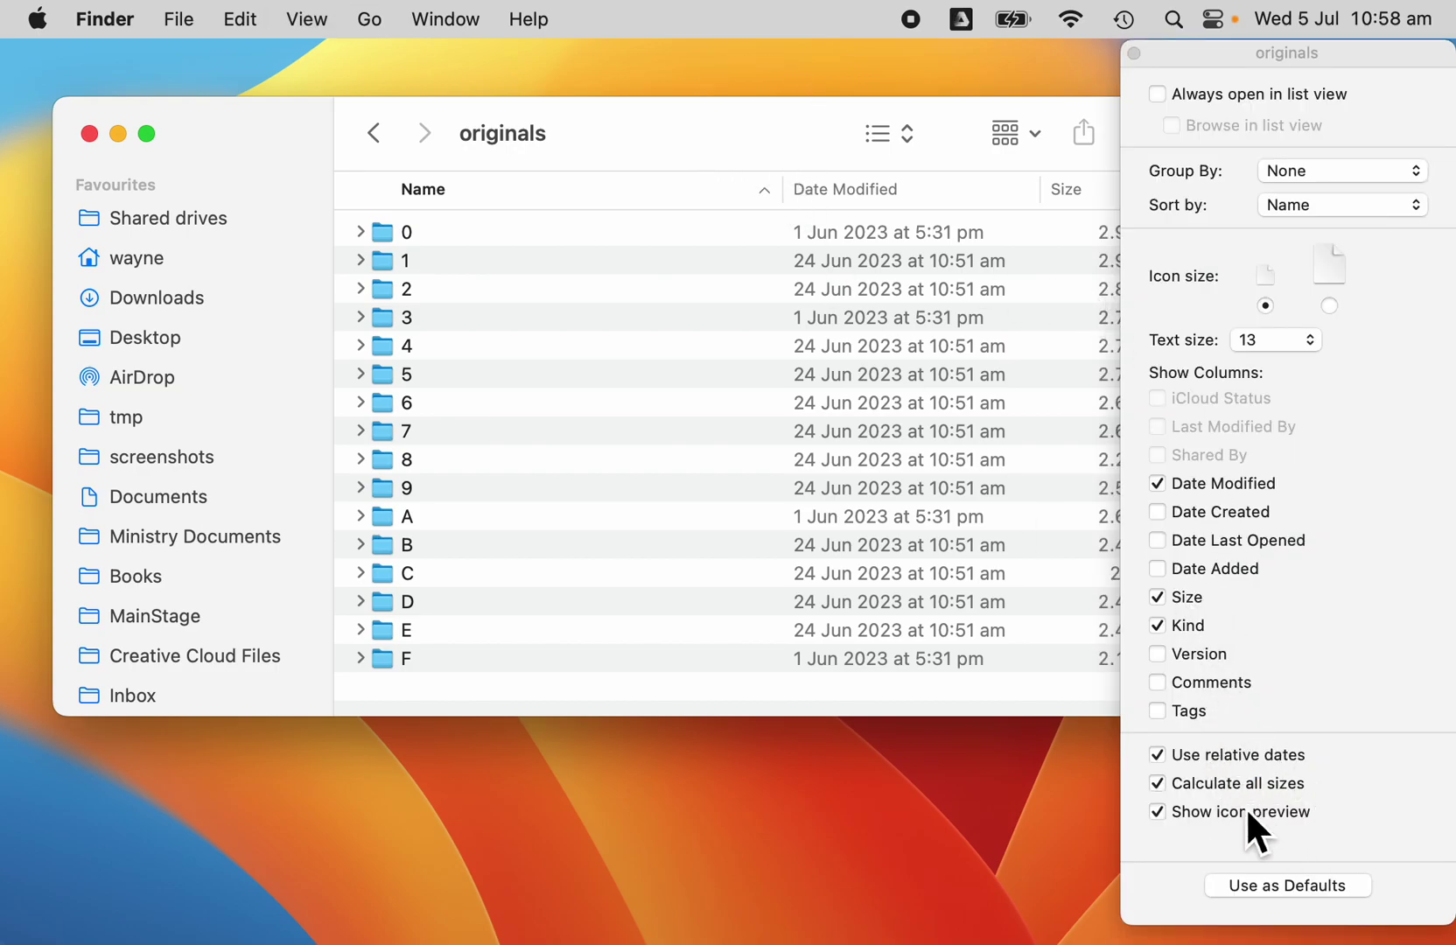
{"action": "left_click", "coordinate": [1134, 54]}
{"action": "left_click_drag", "start_coordinate": [1364, 718], "coordinate": [1236, 744]}
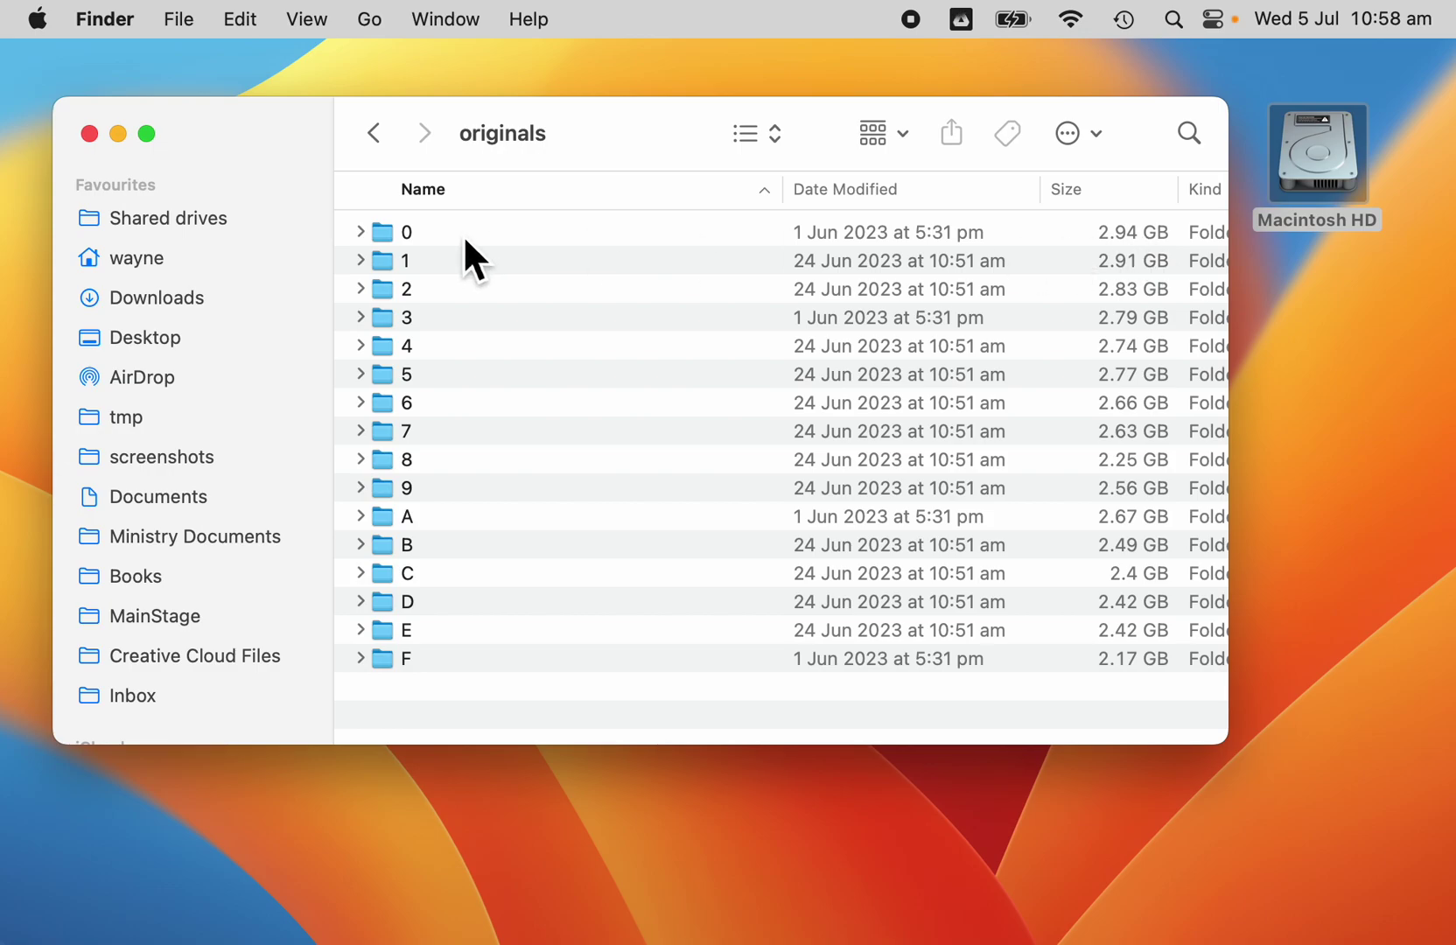
{"action": "left_click", "coordinate": [1136, 193]}
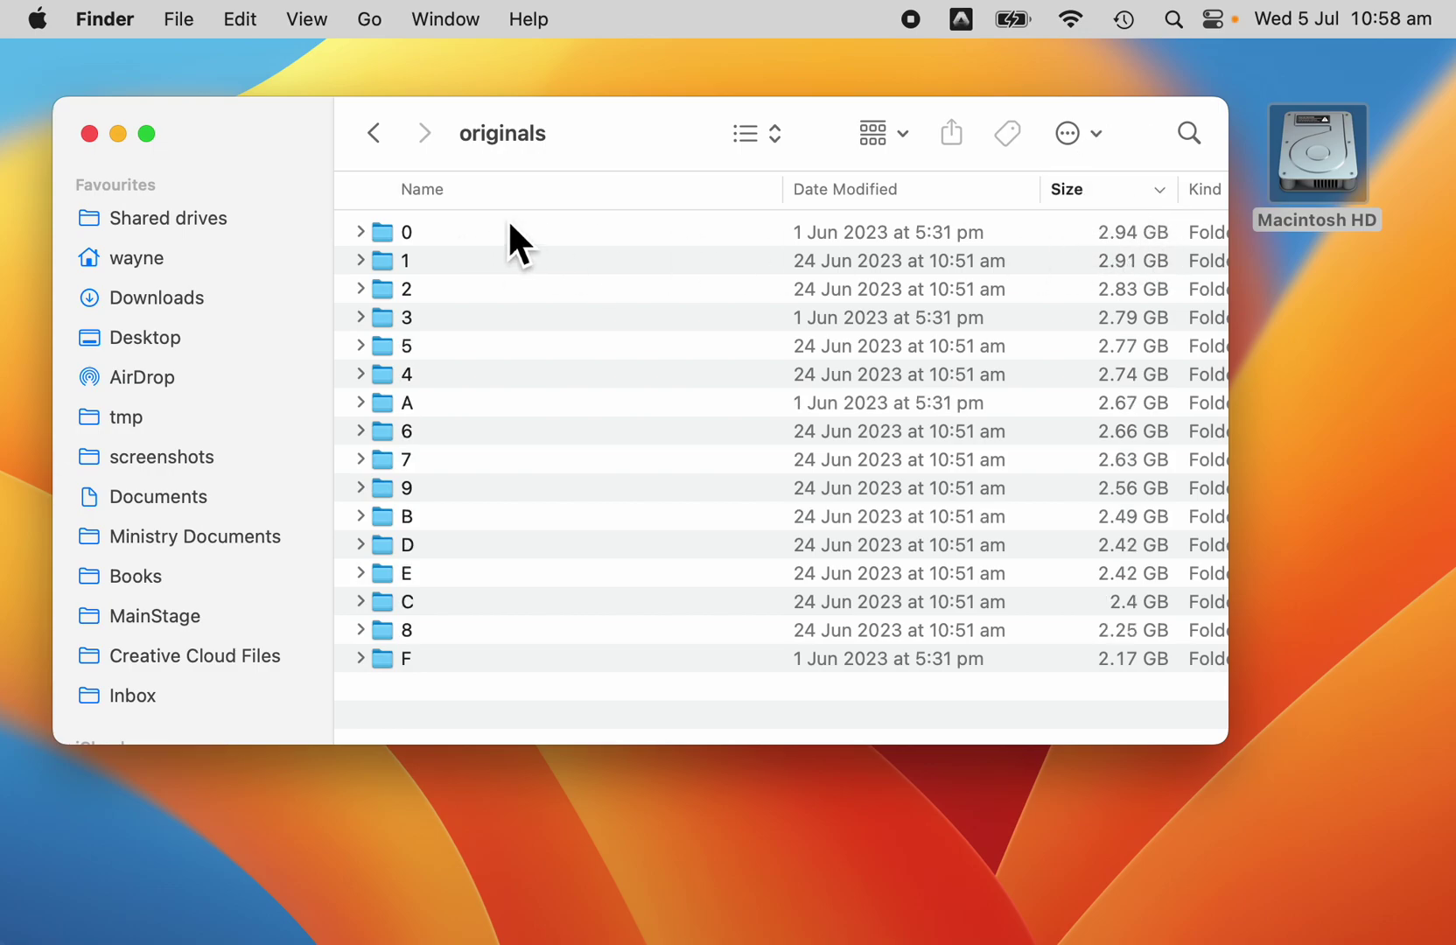
- Open folder 0, sort its files largest first with short dates, and preview the 149 MB movie
{"action": "double_click", "coordinate": [391, 241]}
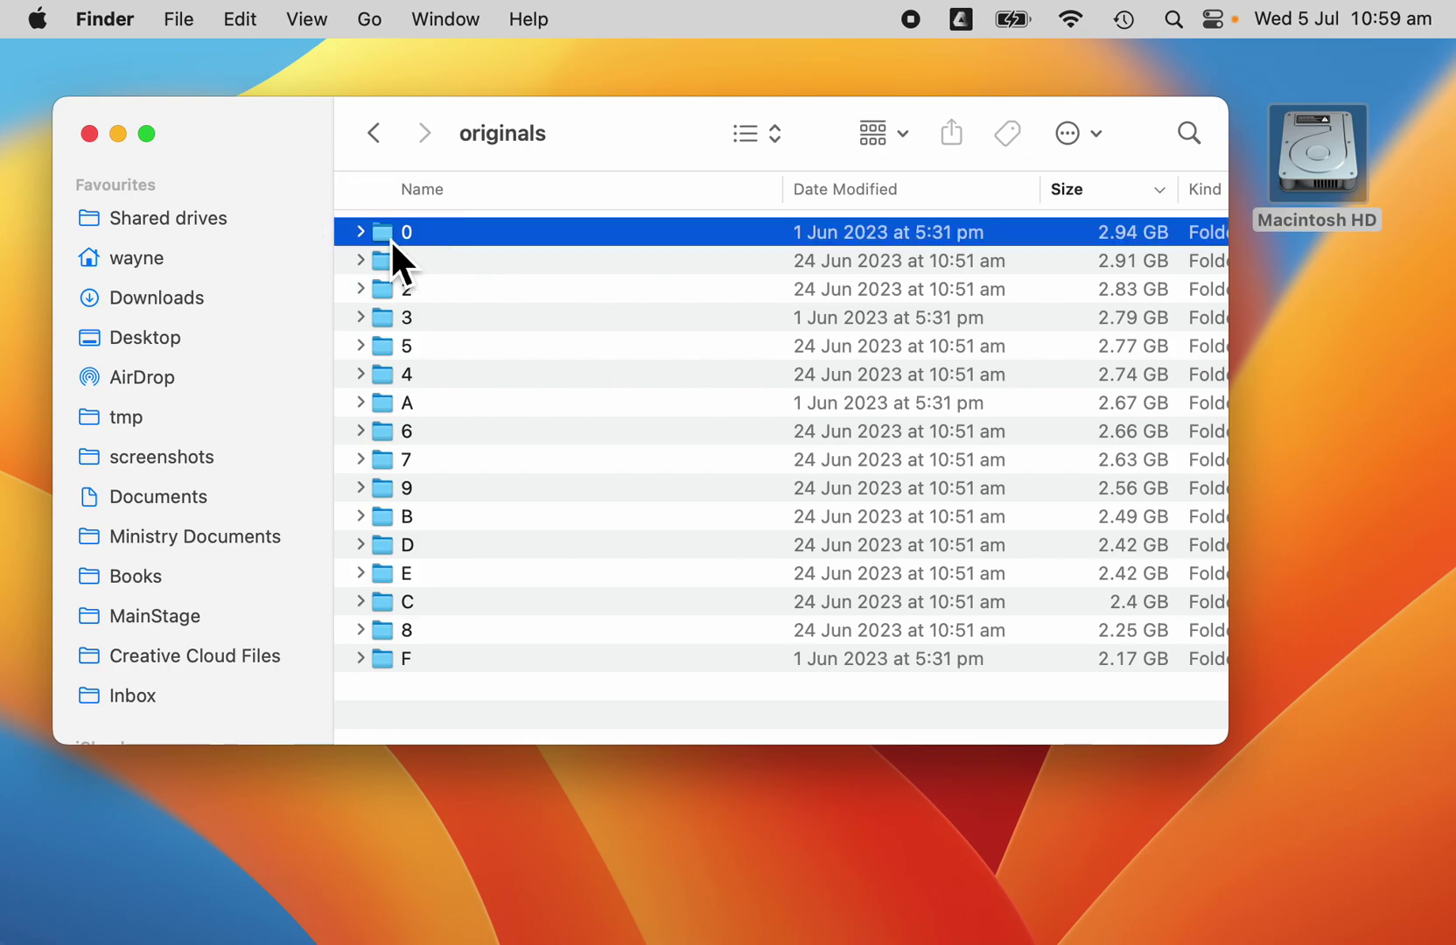
{"action": "left_click", "coordinate": [1142, 193]}
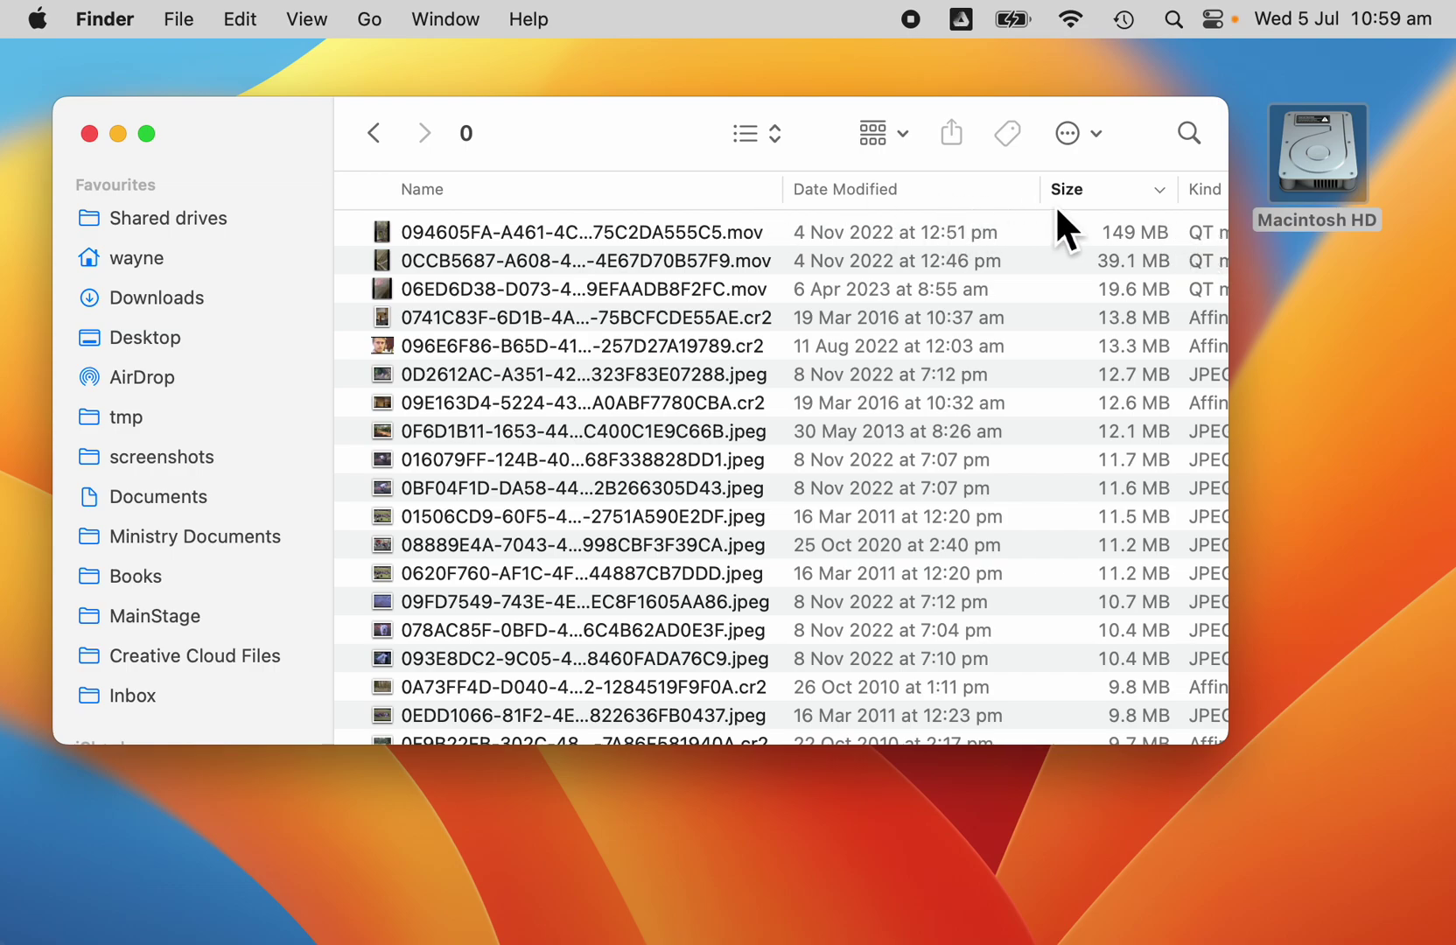
{"action": "left_click_drag", "start_coordinate": [1040, 199], "coordinate": [936, 207]}
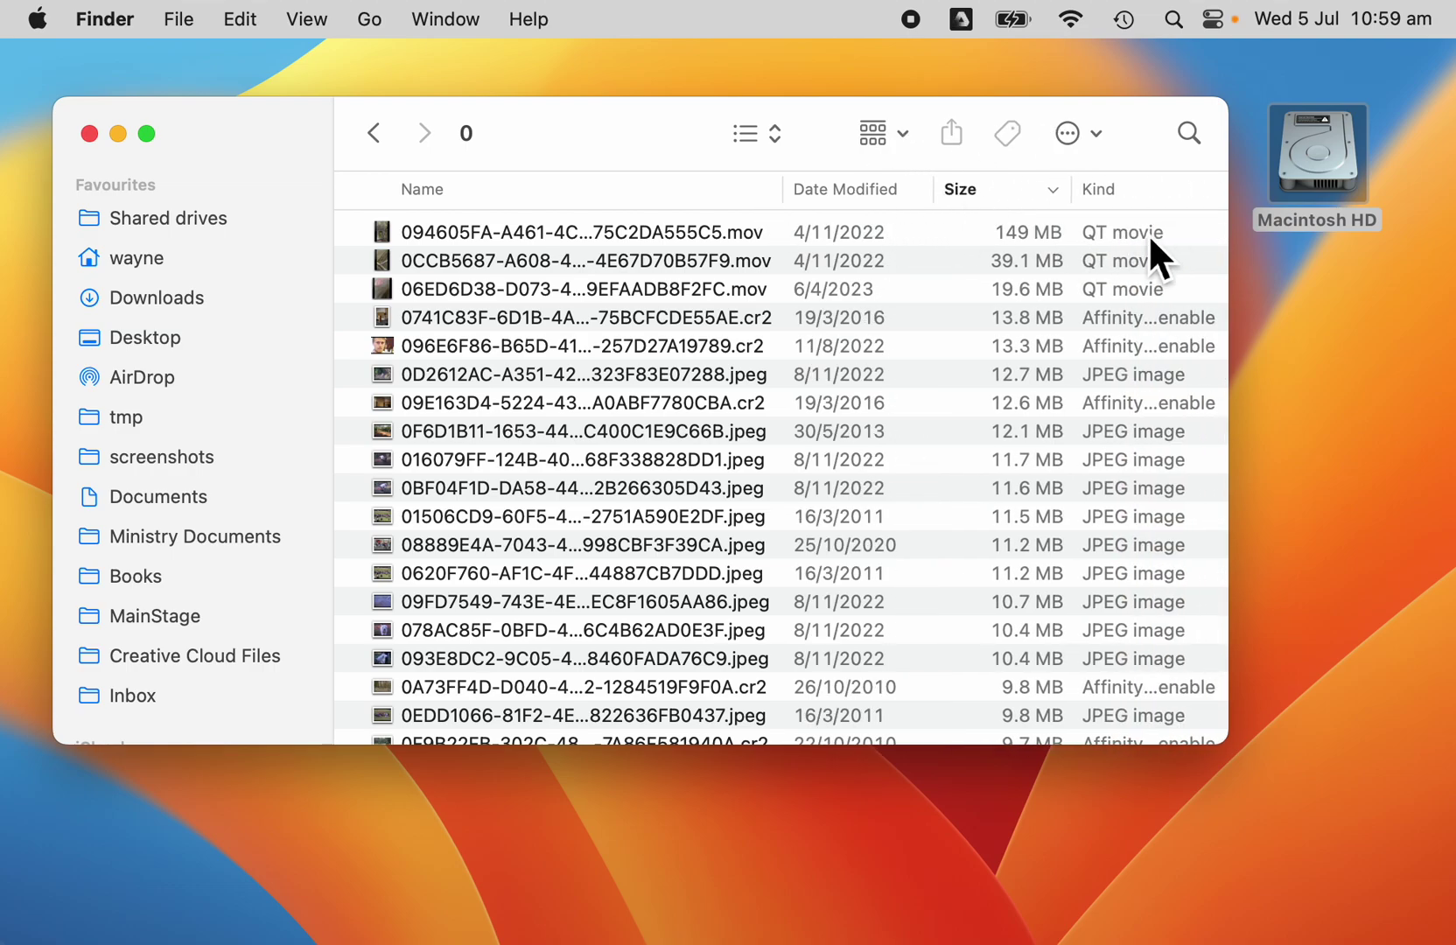
{"action": "left_click", "coordinate": [691, 229]}
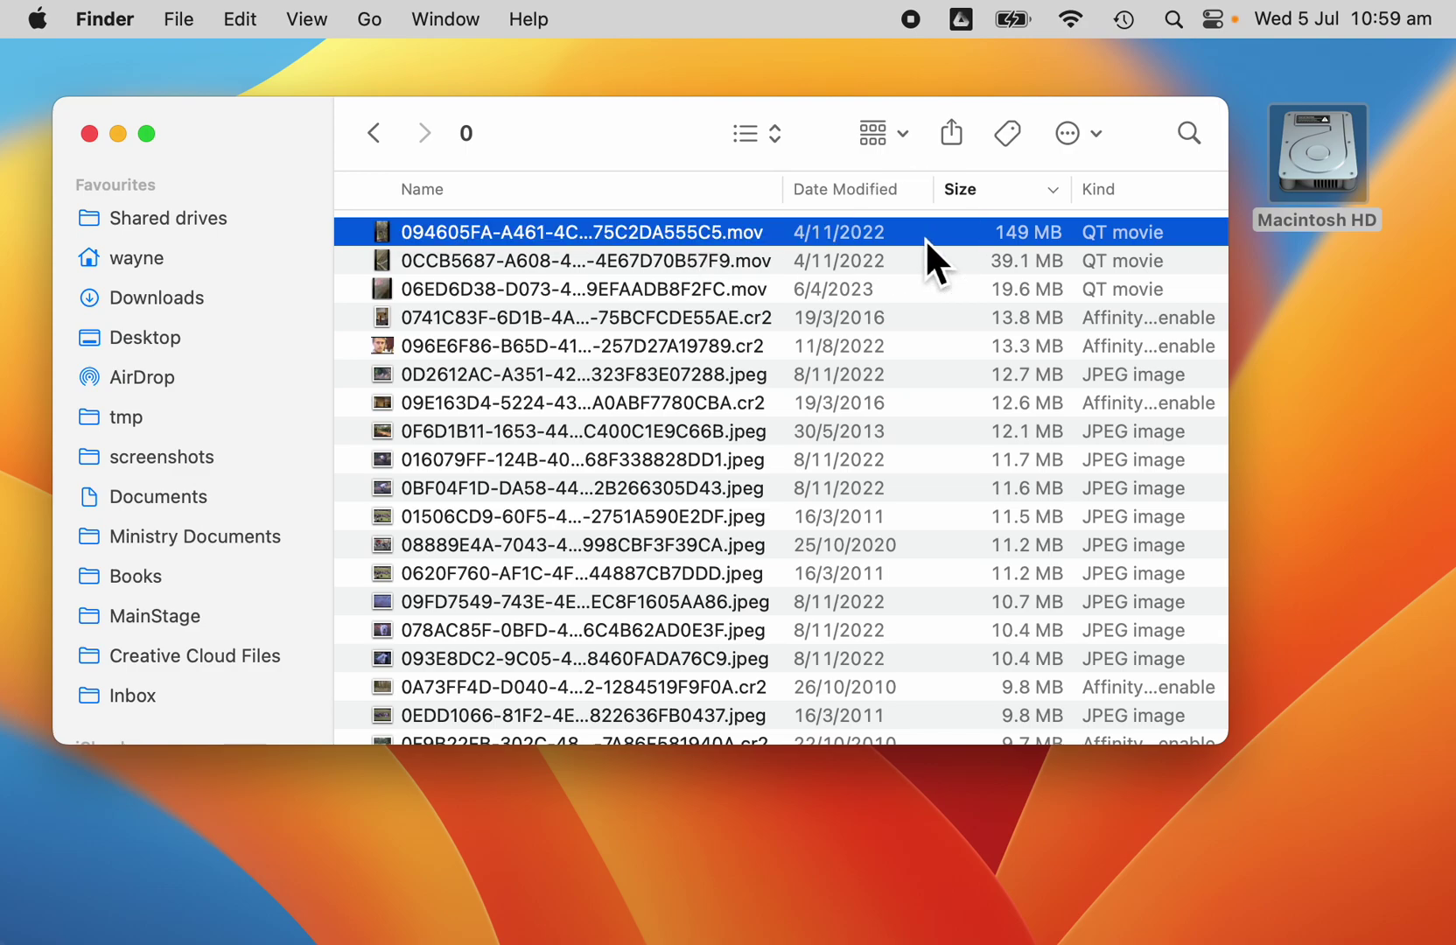
{"action": "key", "text": "space"}
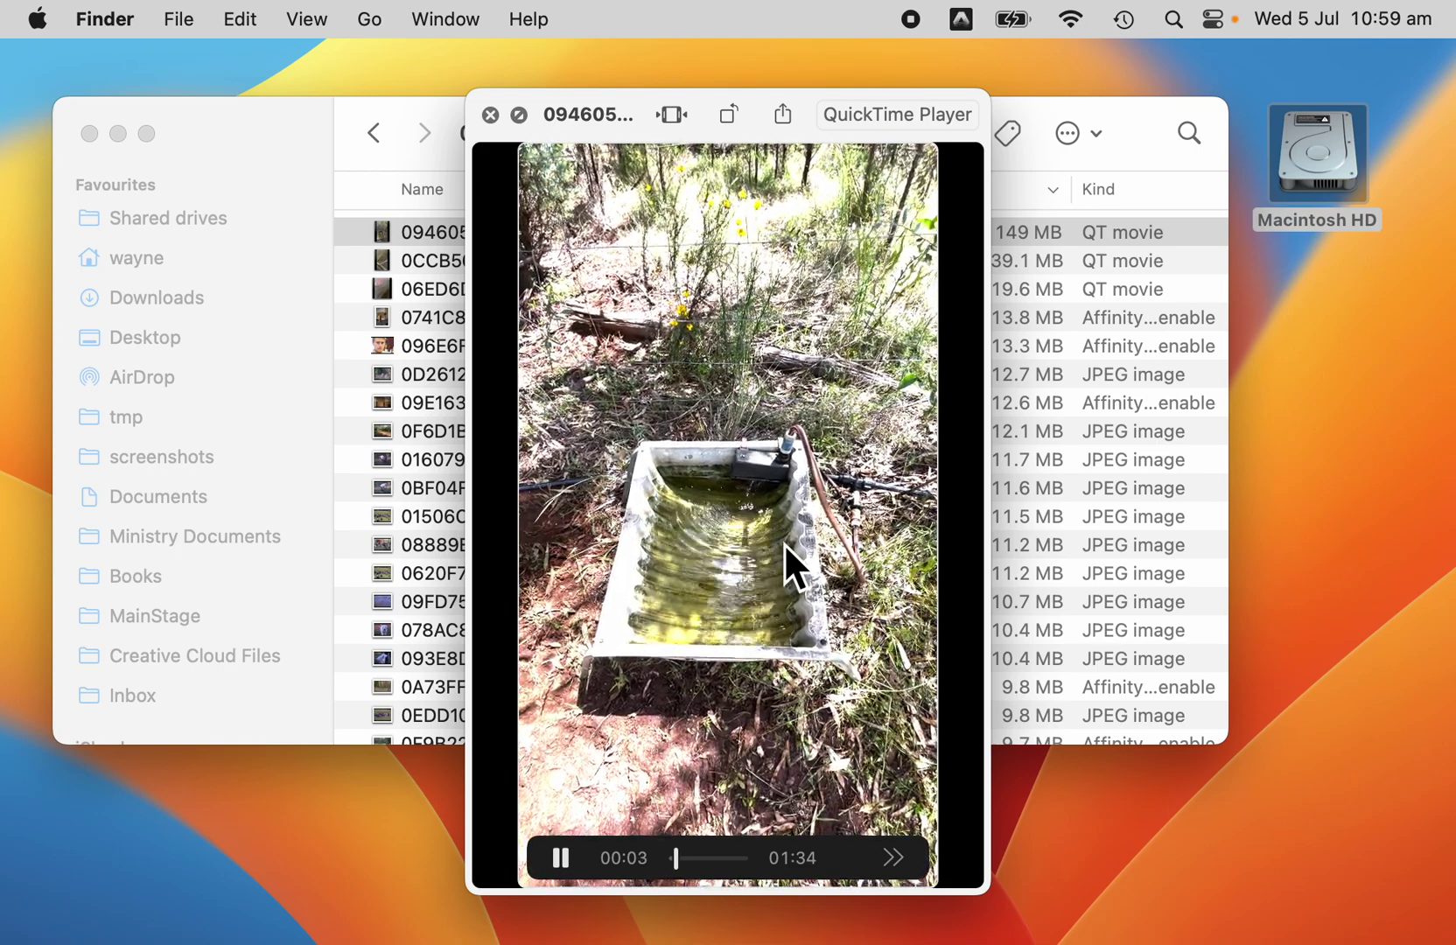
- Close the movie preview, return to originals, and select folder 1
{"action": "key", "text": "space"}
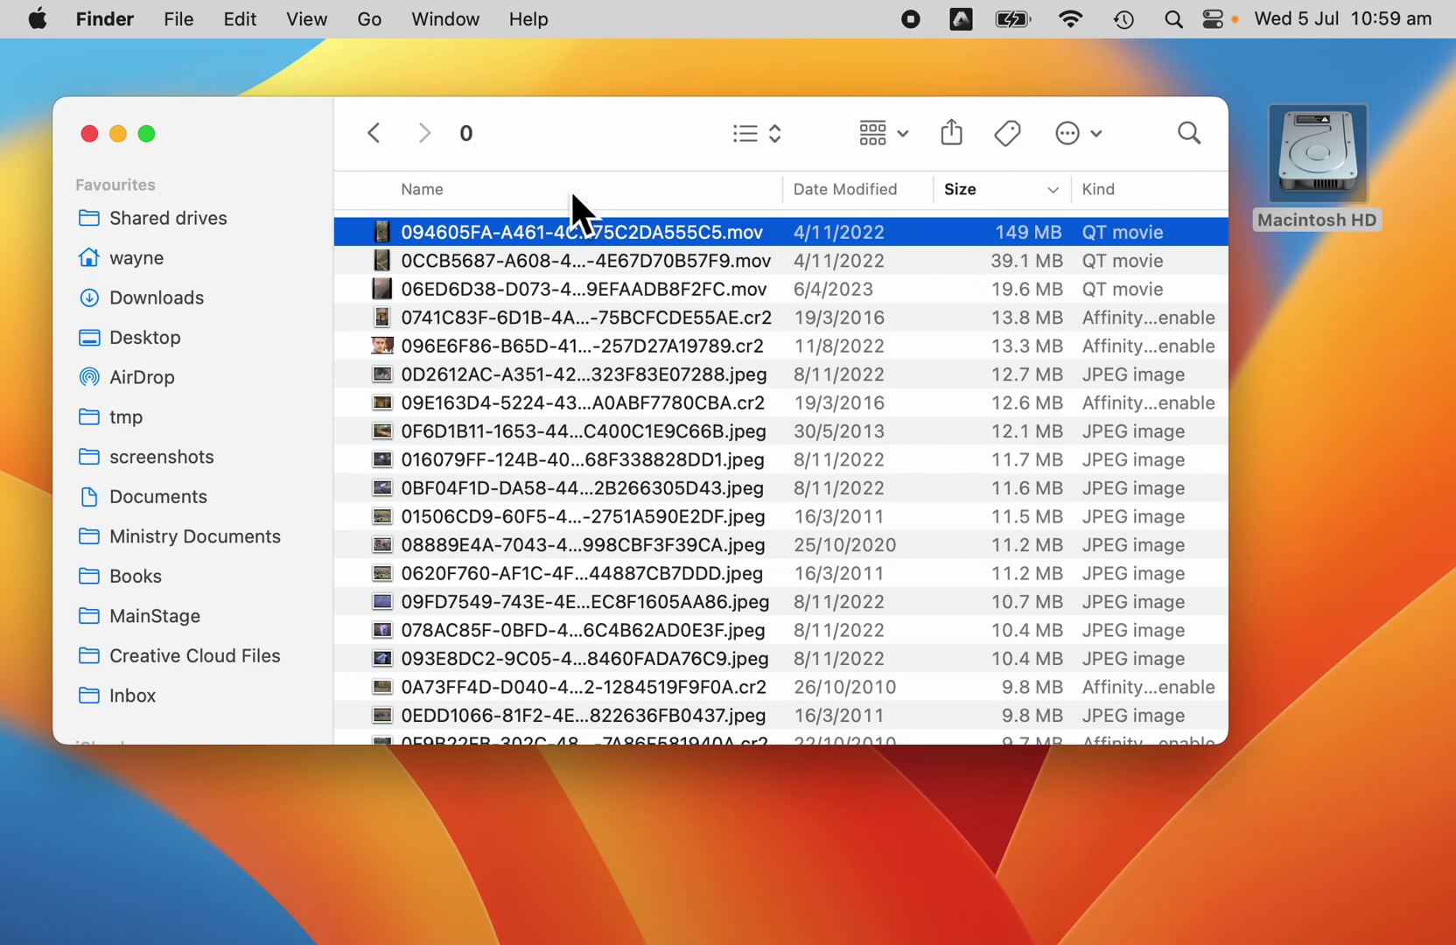
{"action": "left_click", "coordinate": [385, 136]}
{"action": "left_click", "coordinate": [422, 262]}
- Open folder 1, sort it largest first, and select its top movie
{"action": "double_click", "coordinate": [450, 261]}
{"action": "left_click", "coordinate": [1142, 191]}
{"action": "left_click", "coordinate": [688, 241]}
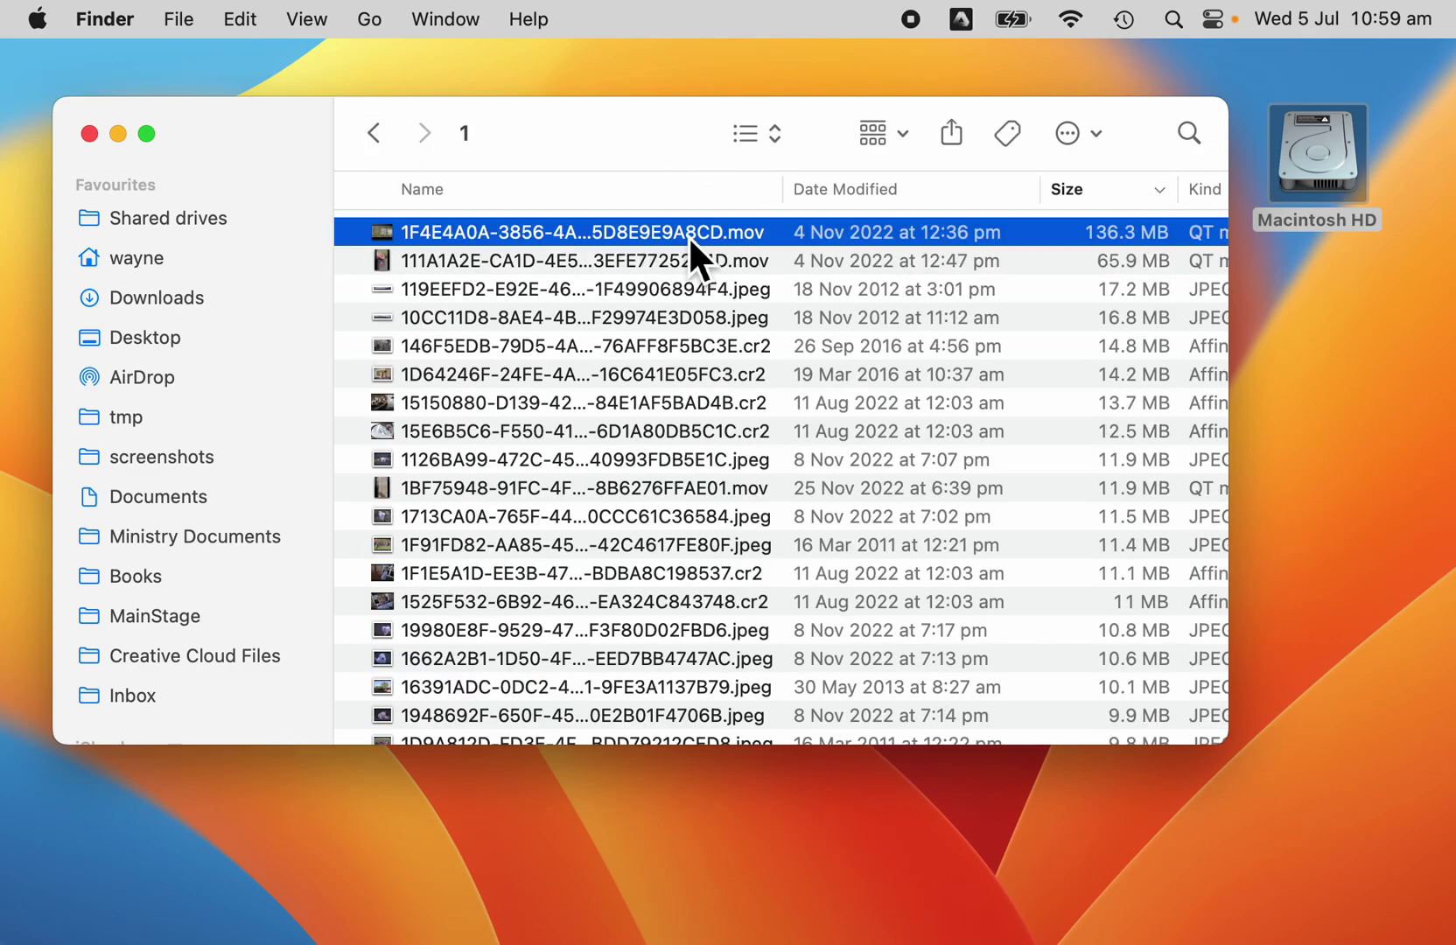
- Sort folder 2 (235.7 MB movie) and folder 3 (181.8 MB movie) largest first
{"action": "left_click", "coordinate": [373, 133]}
{"action": "left_click", "coordinate": [399, 290]}
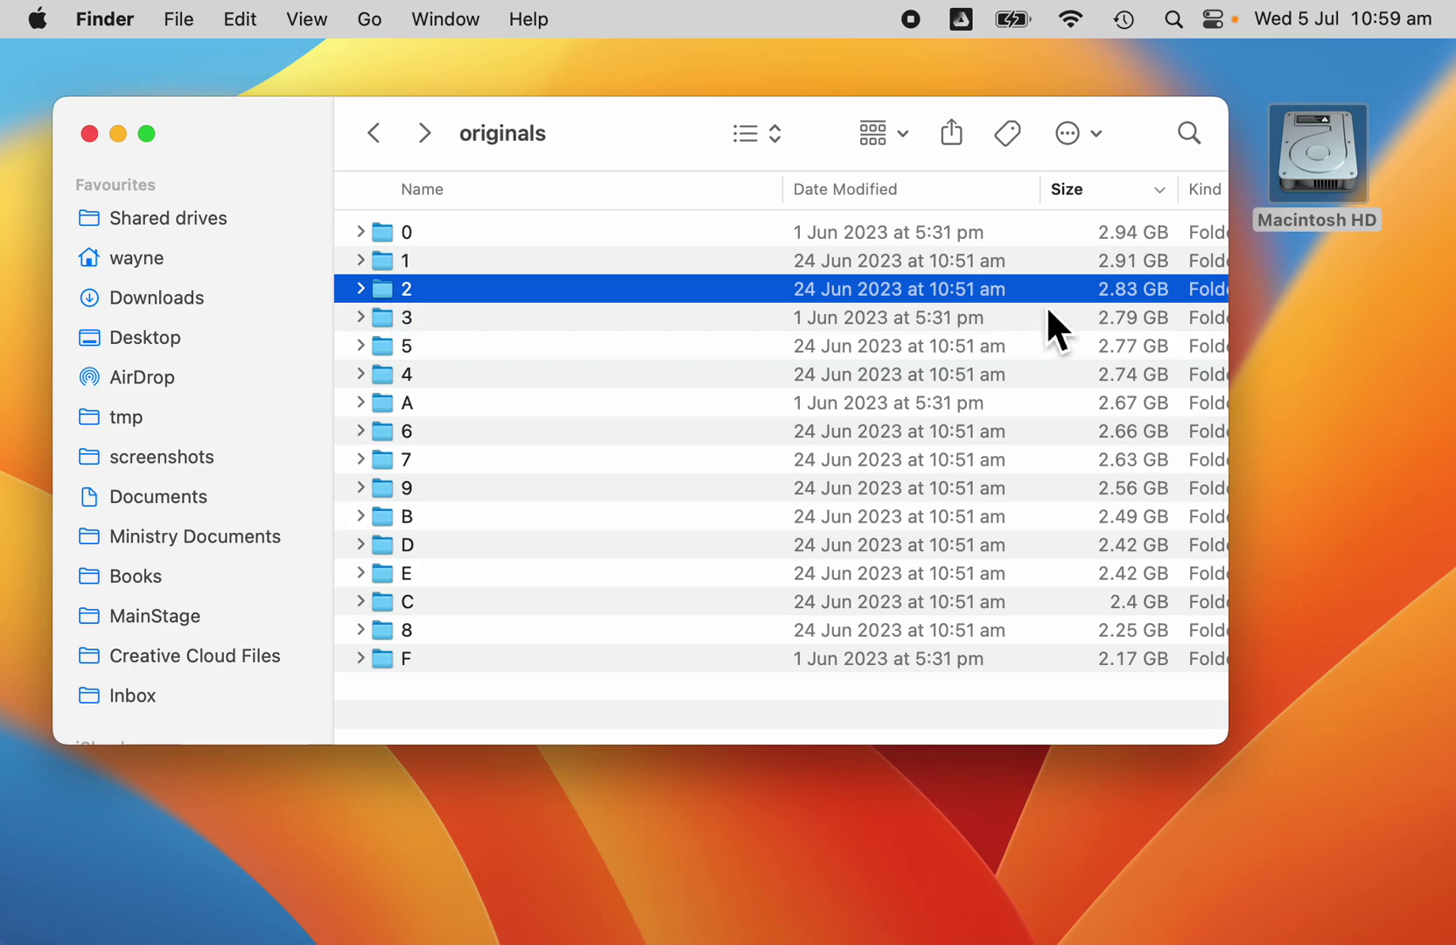
{"action": "double_click", "coordinate": [388, 296]}
{"action": "left_click", "coordinate": [1123, 195]}
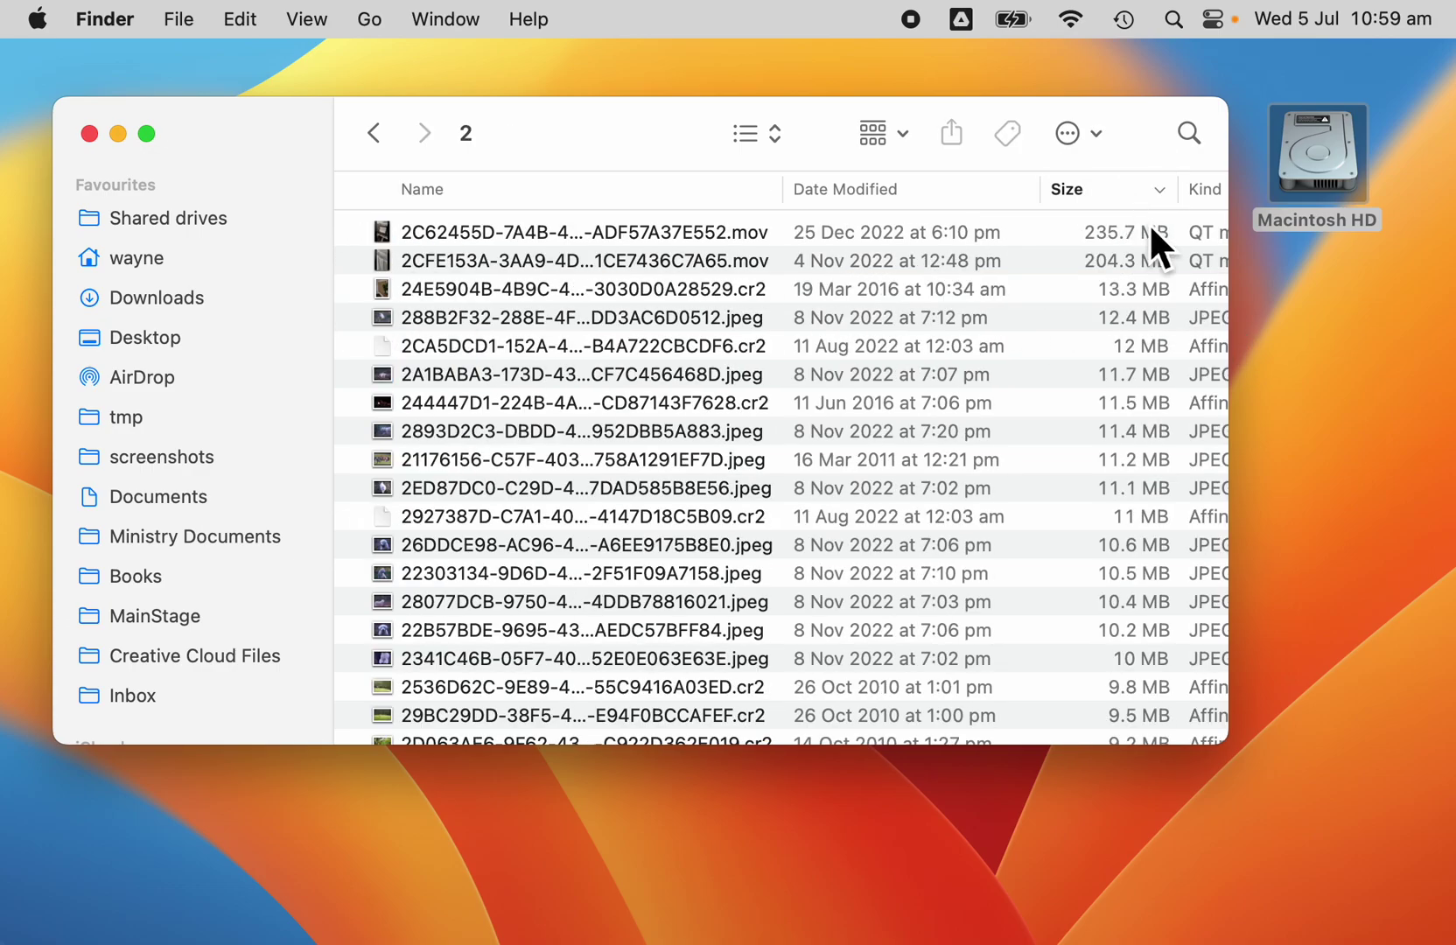
{"action": "left_click", "coordinate": [373, 131]}
{"action": "double_click", "coordinate": [426, 325]}
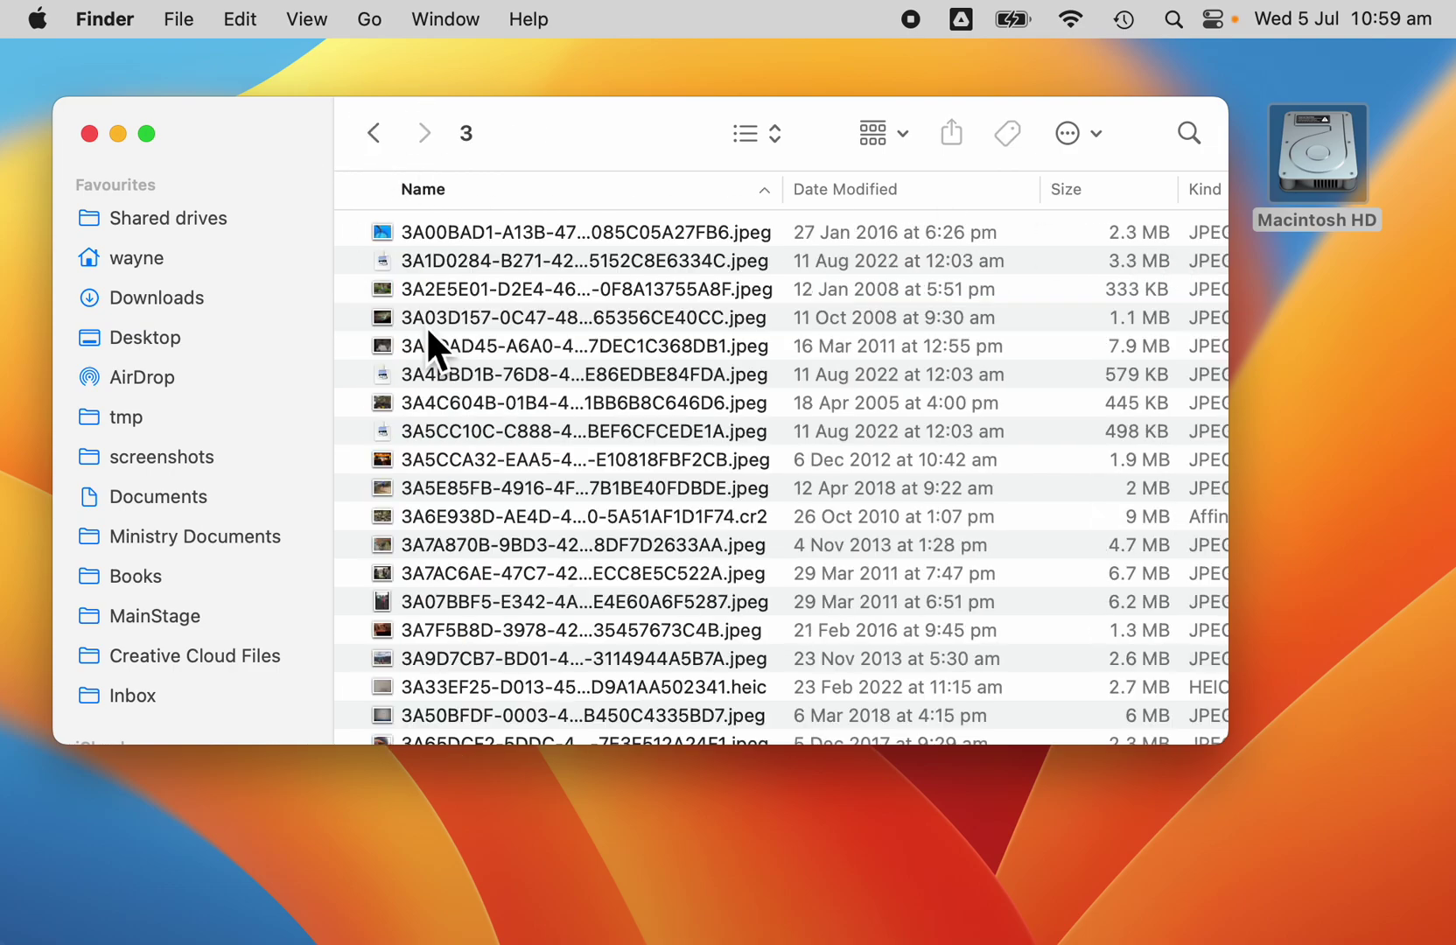
{"action": "left_click", "coordinate": [1111, 189]}
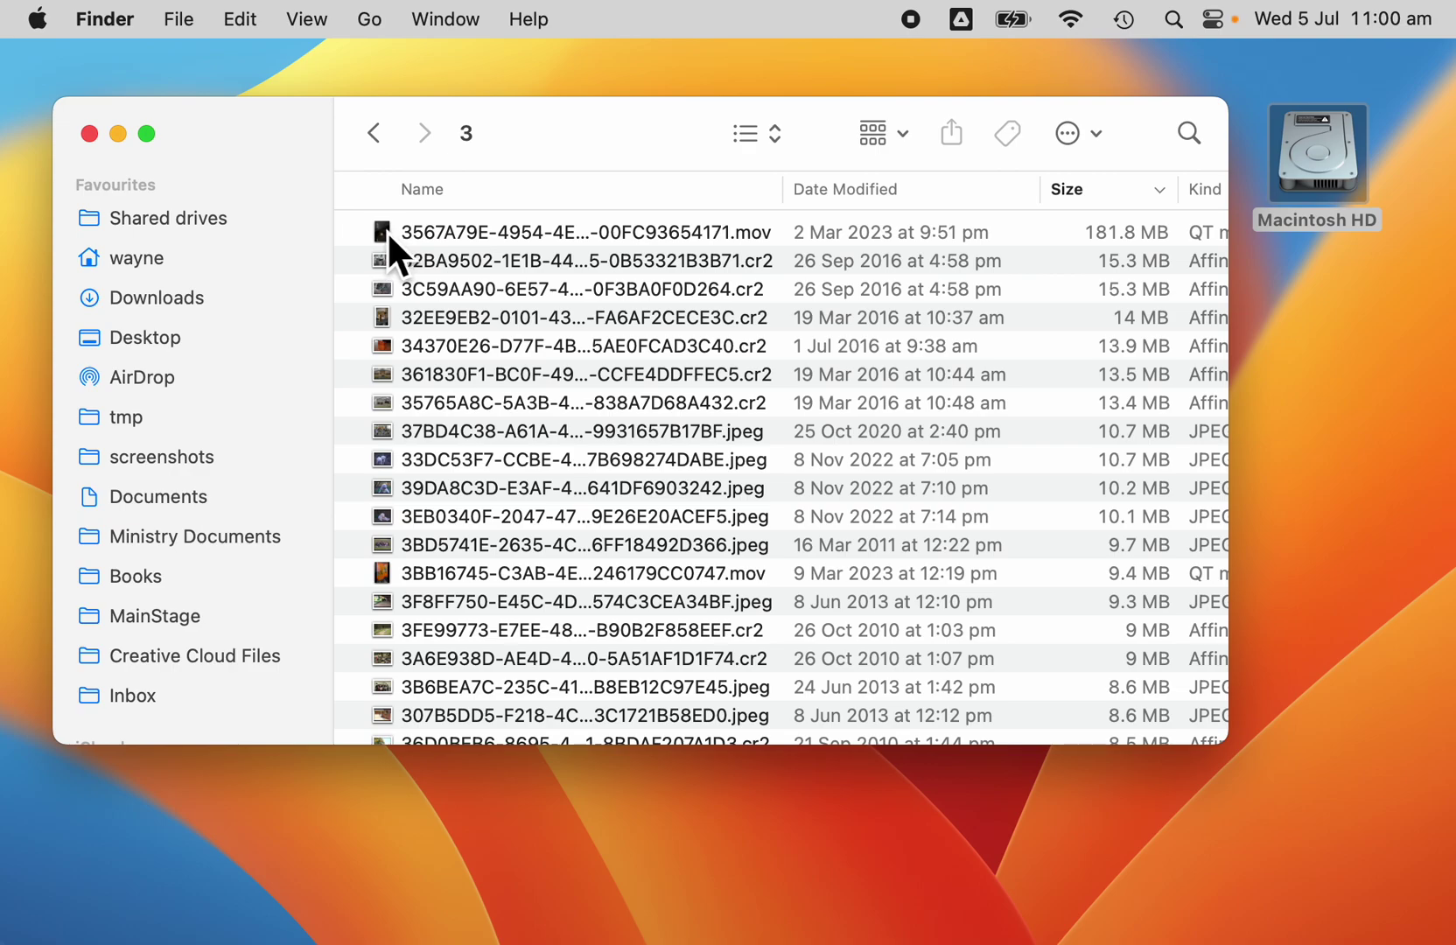
- Move folder 3's largest movie and folder 0's three largest movies to the desktop
{"action": "left_click_drag", "start_coordinate": [389, 235], "coordinate": [1335, 358]}
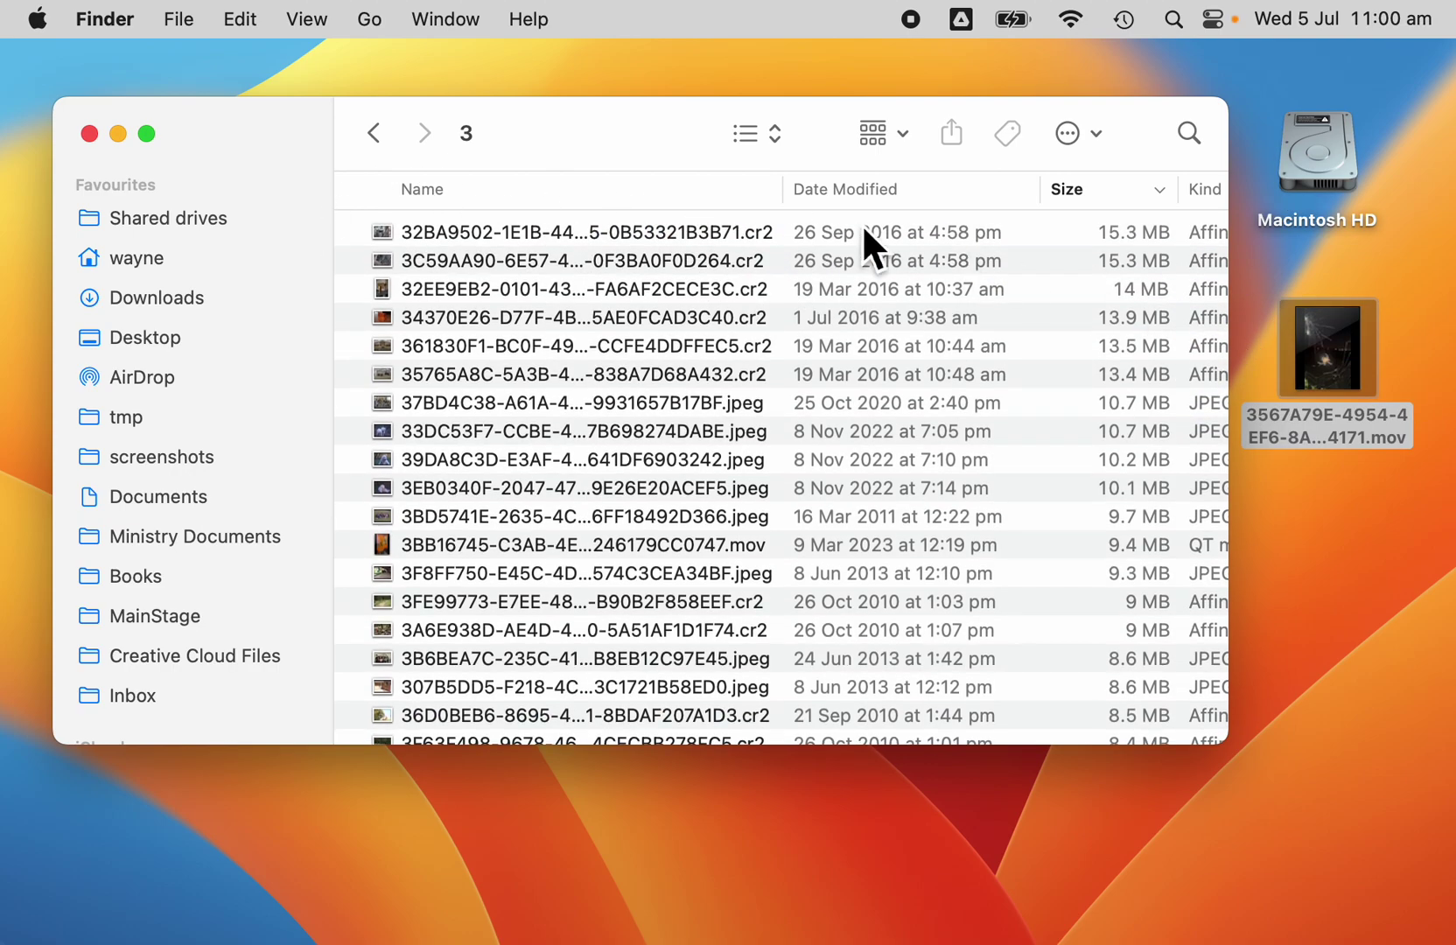
{"action": "left_click", "coordinate": [373, 133]}
{"action": "left_click", "coordinate": [458, 232]}
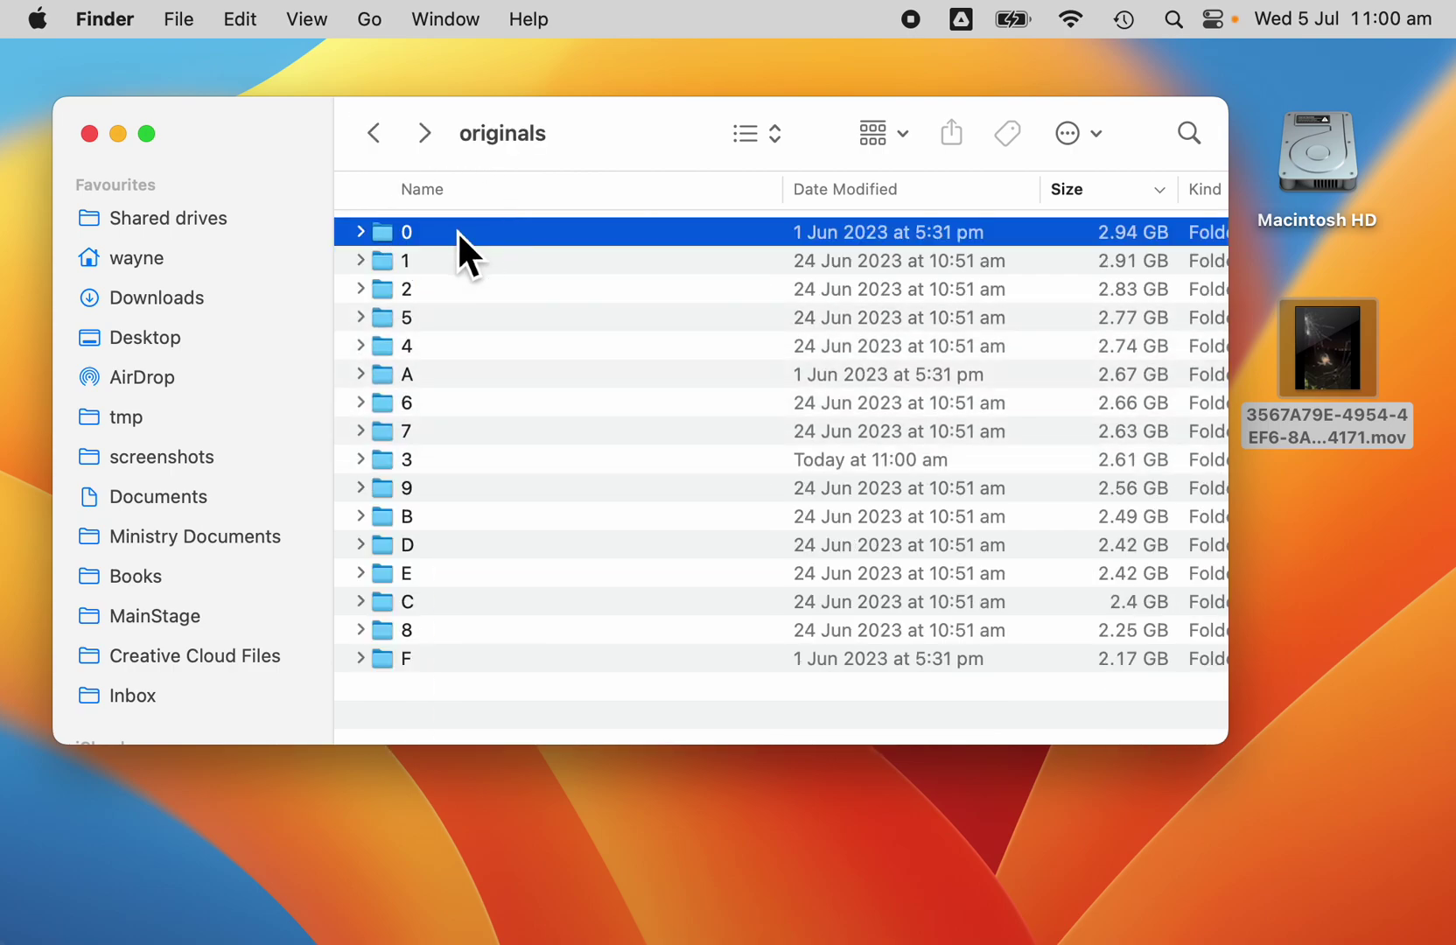
{"action": "double_click", "coordinate": [613, 236]}
{"action": "left_click", "coordinate": [1123, 194]}
{"action": "left_click", "coordinate": [1004, 195]}
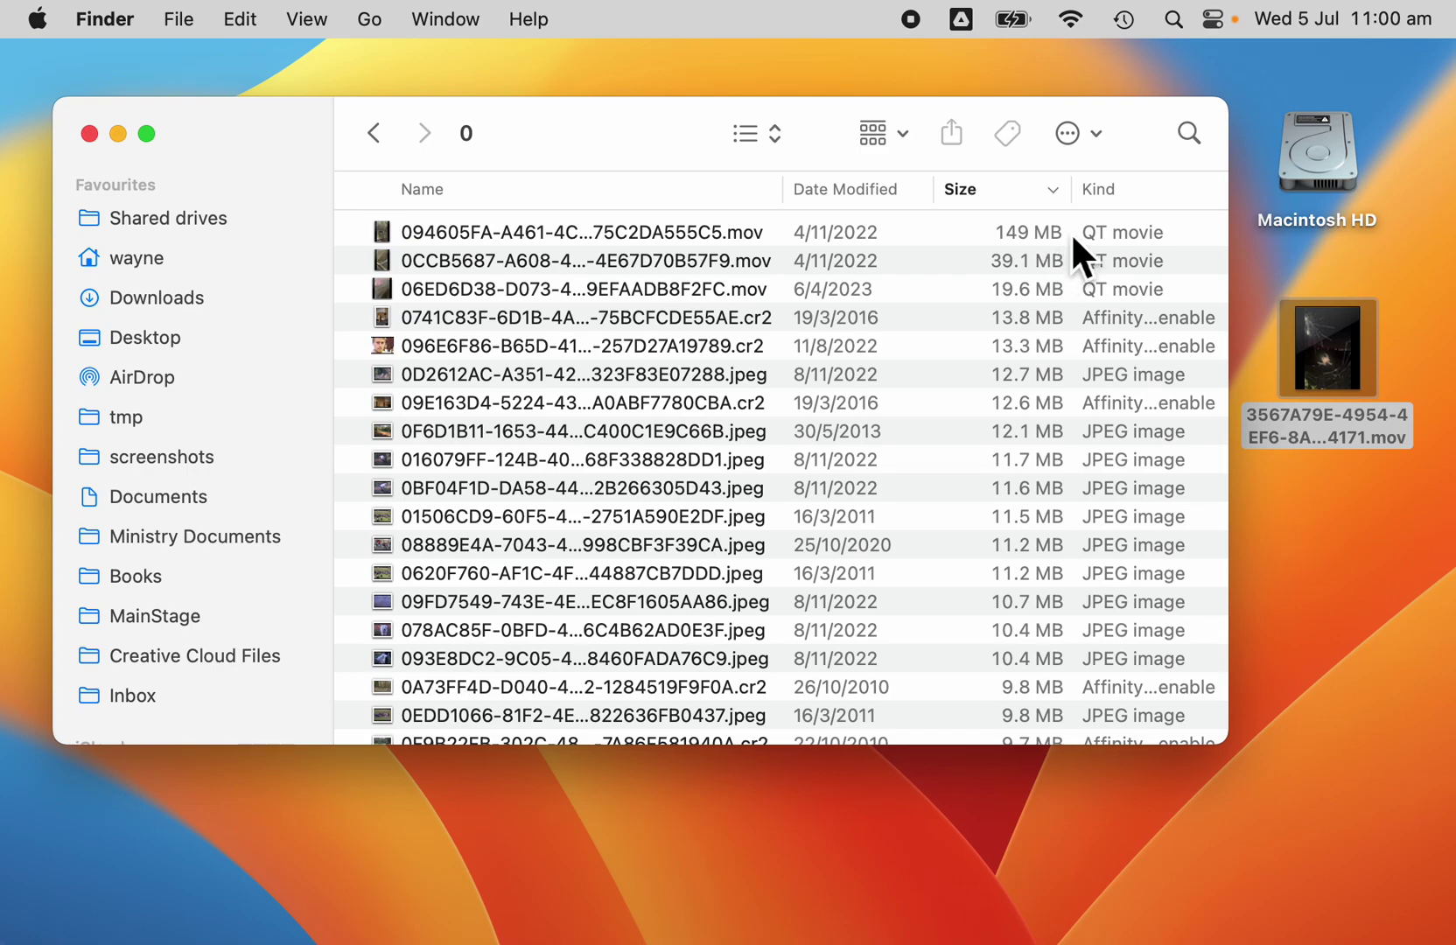
{"action": "left_click_drag", "start_coordinate": [409, 240], "coordinate": [1335, 525]}
{"action": "left_click", "coordinate": [488, 232]}
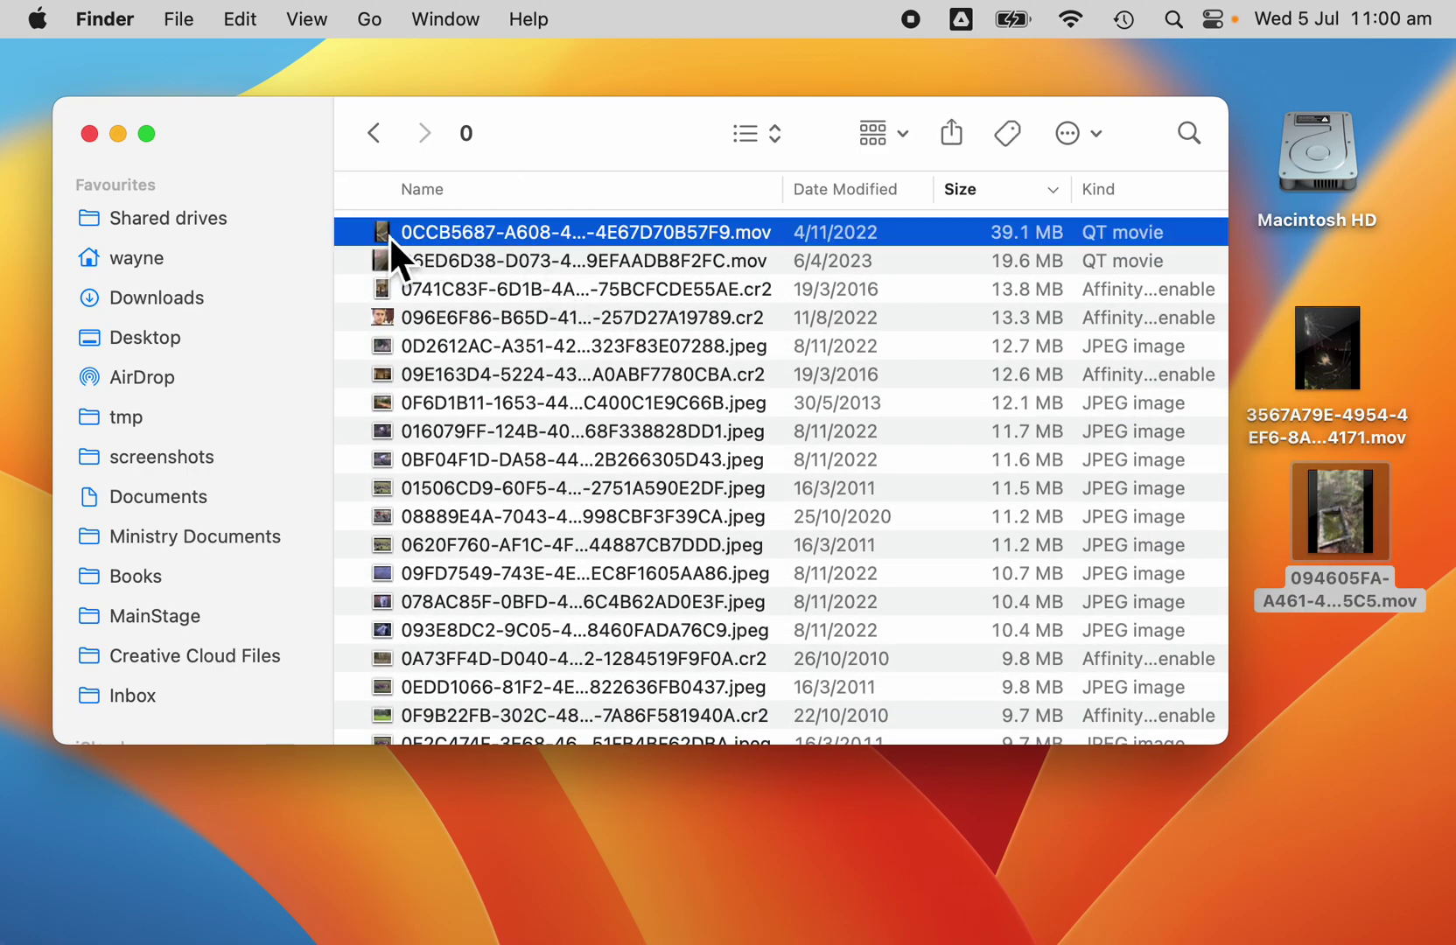
{"action": "left_click_drag", "start_coordinate": [390, 235], "coordinate": [1362, 662]}
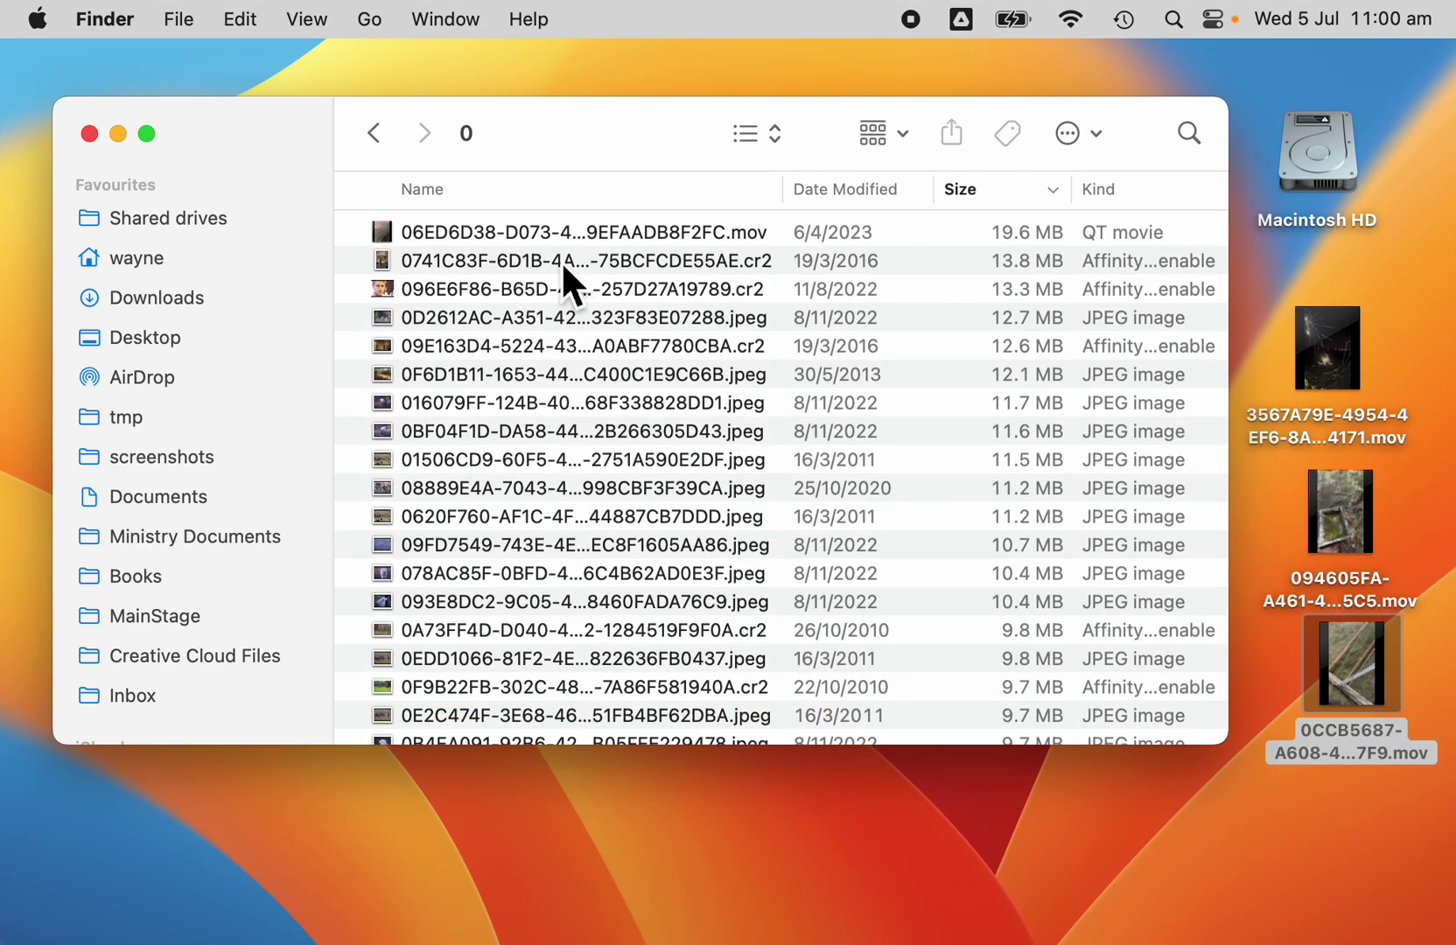
{"action": "left_click_drag", "start_coordinate": [392, 242], "coordinate": [1355, 621]}
- Preview folder 1's largest movie and move it to the desktop
{"action": "left_click", "coordinate": [369, 133]}
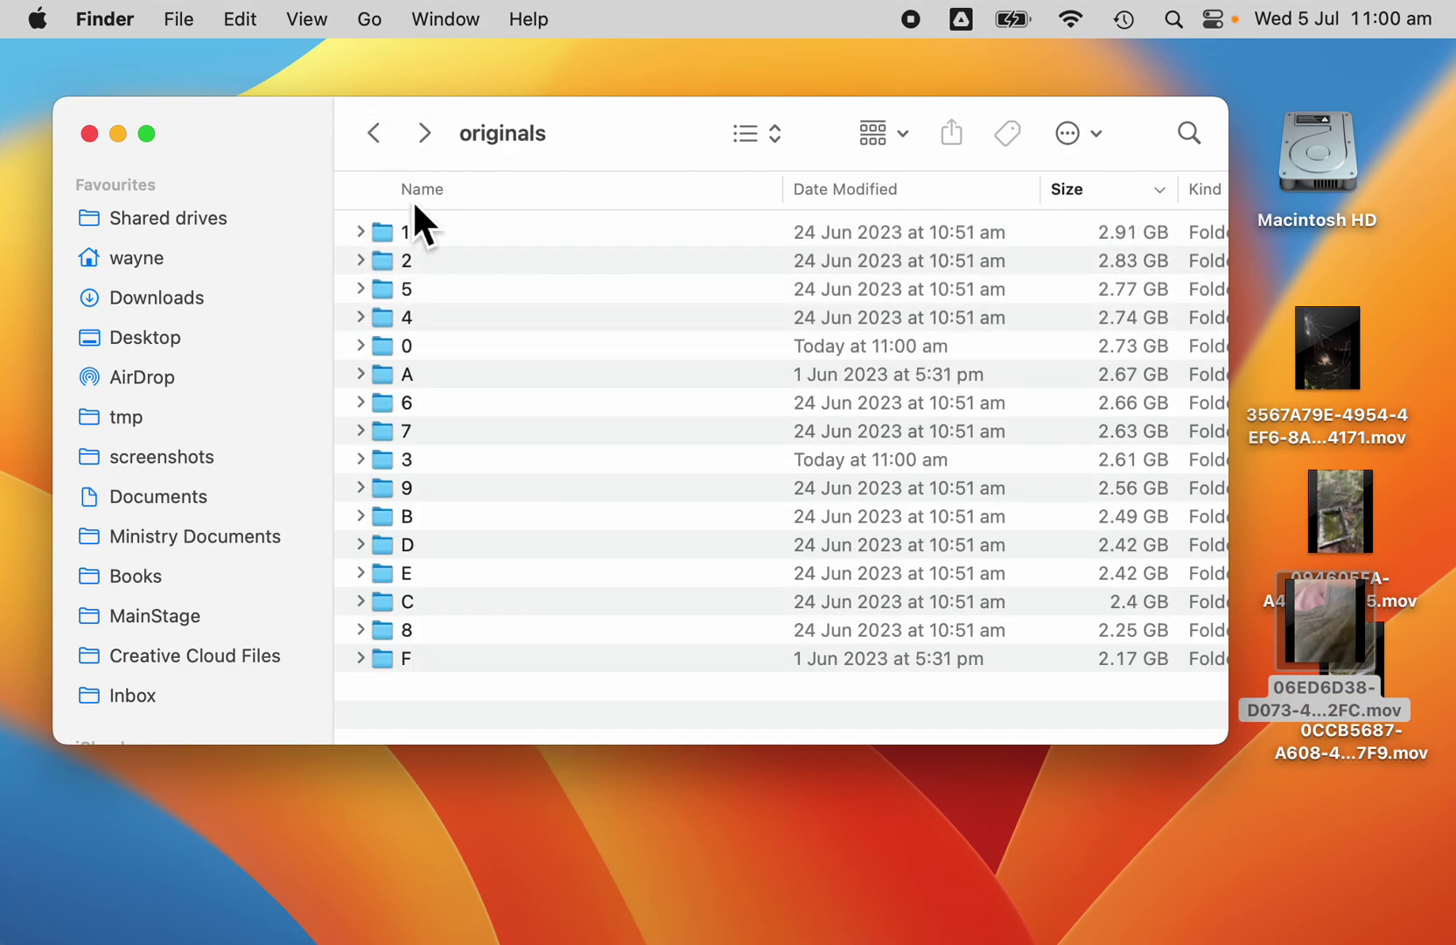
{"action": "left_click", "coordinate": [430, 238]}
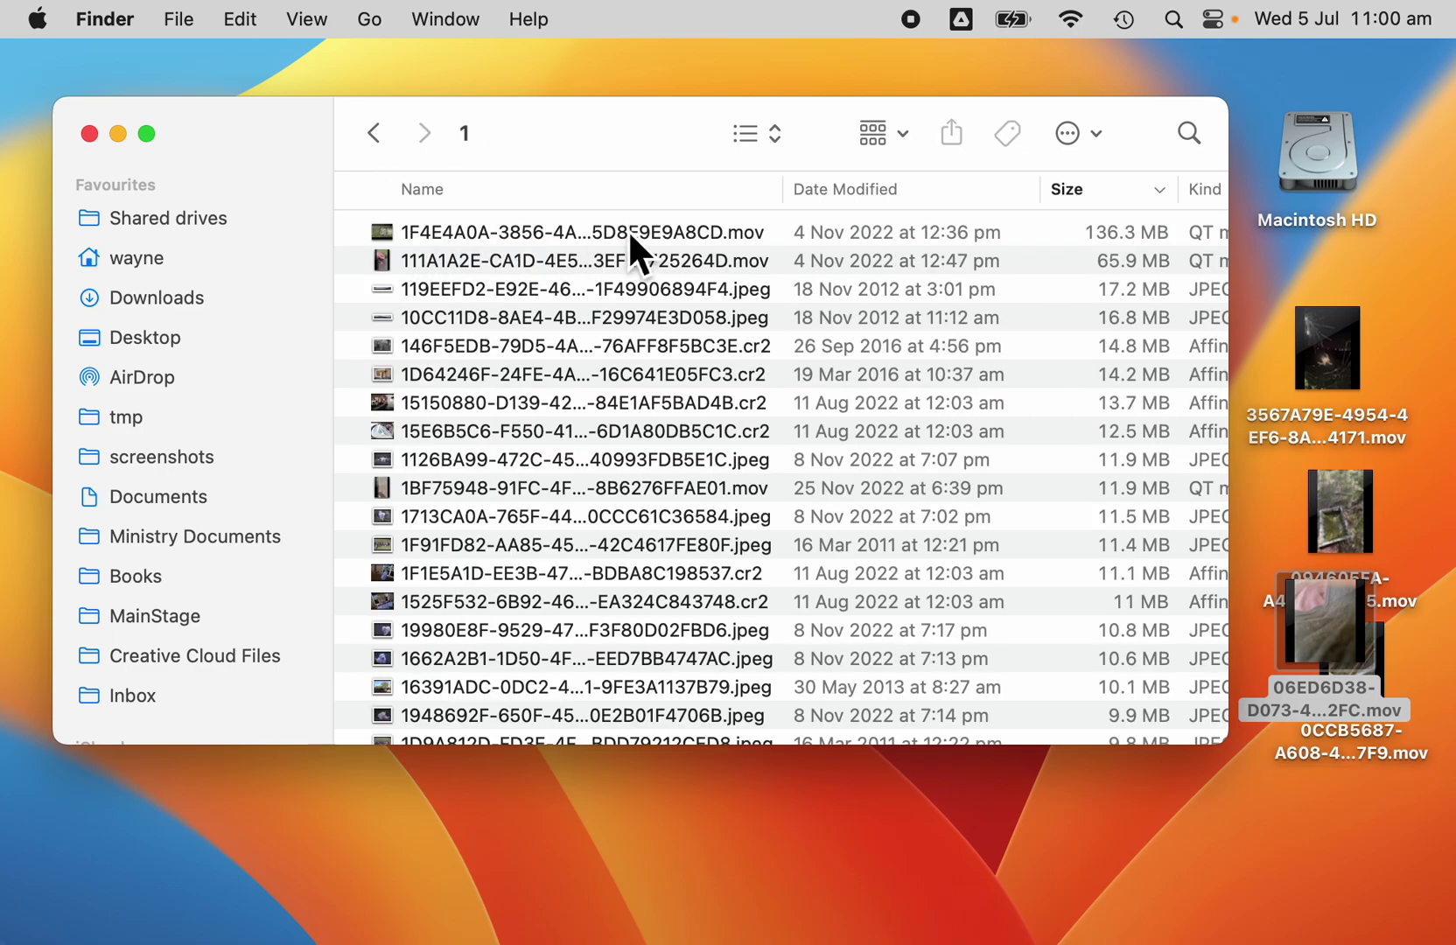
{"action": "left_click", "coordinate": [996, 225]}
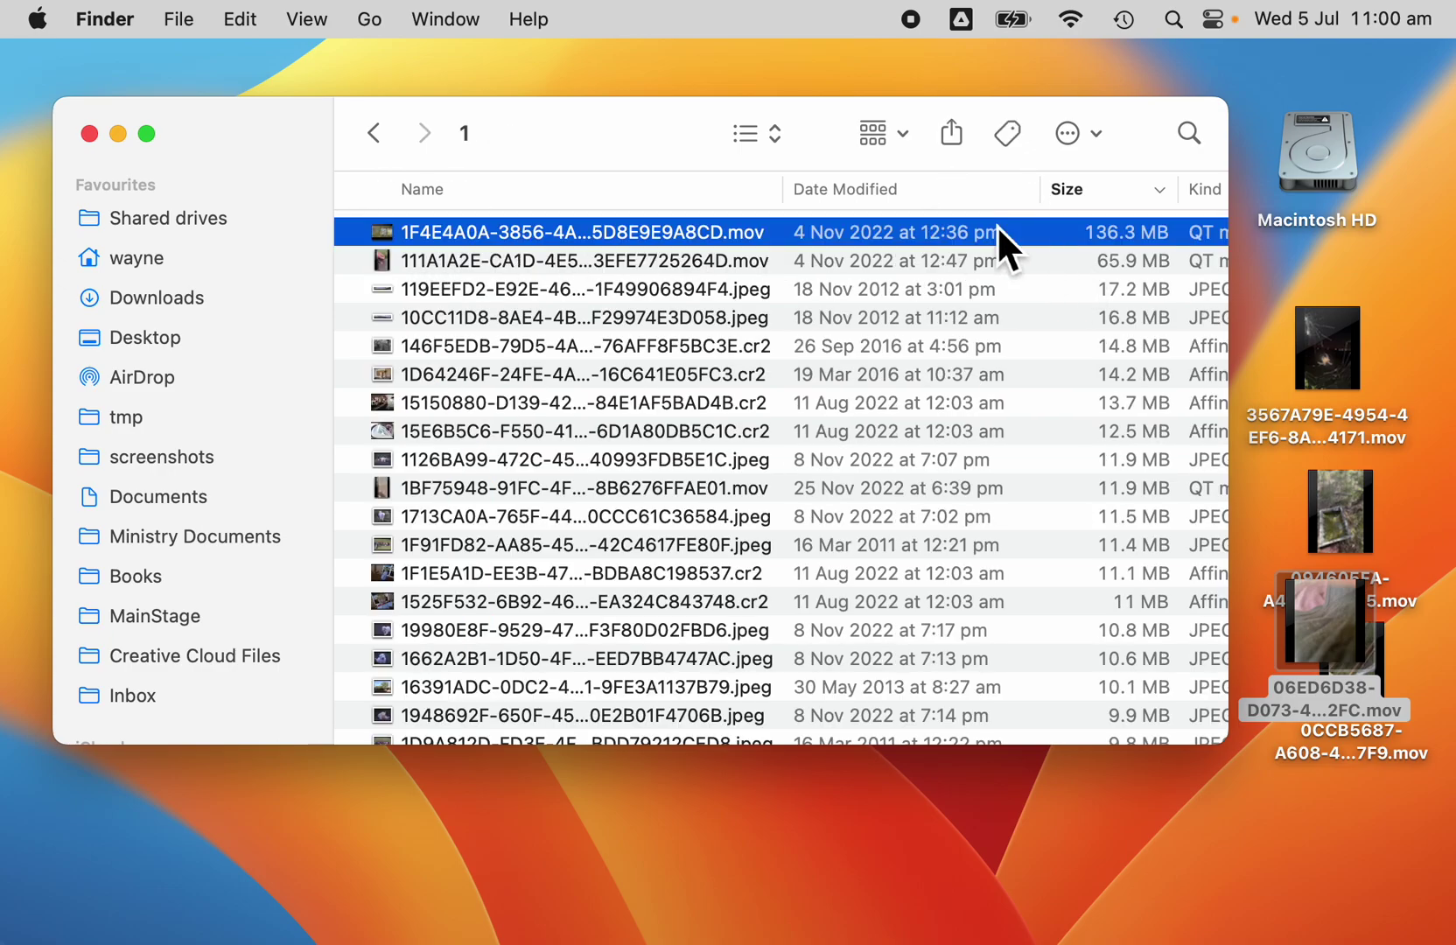
{"action": "key", "text": "space"}
{"action": "key", "text": "space"}
{"action": "left_click_drag", "start_coordinate": [396, 247], "coordinate": [1344, 592]}
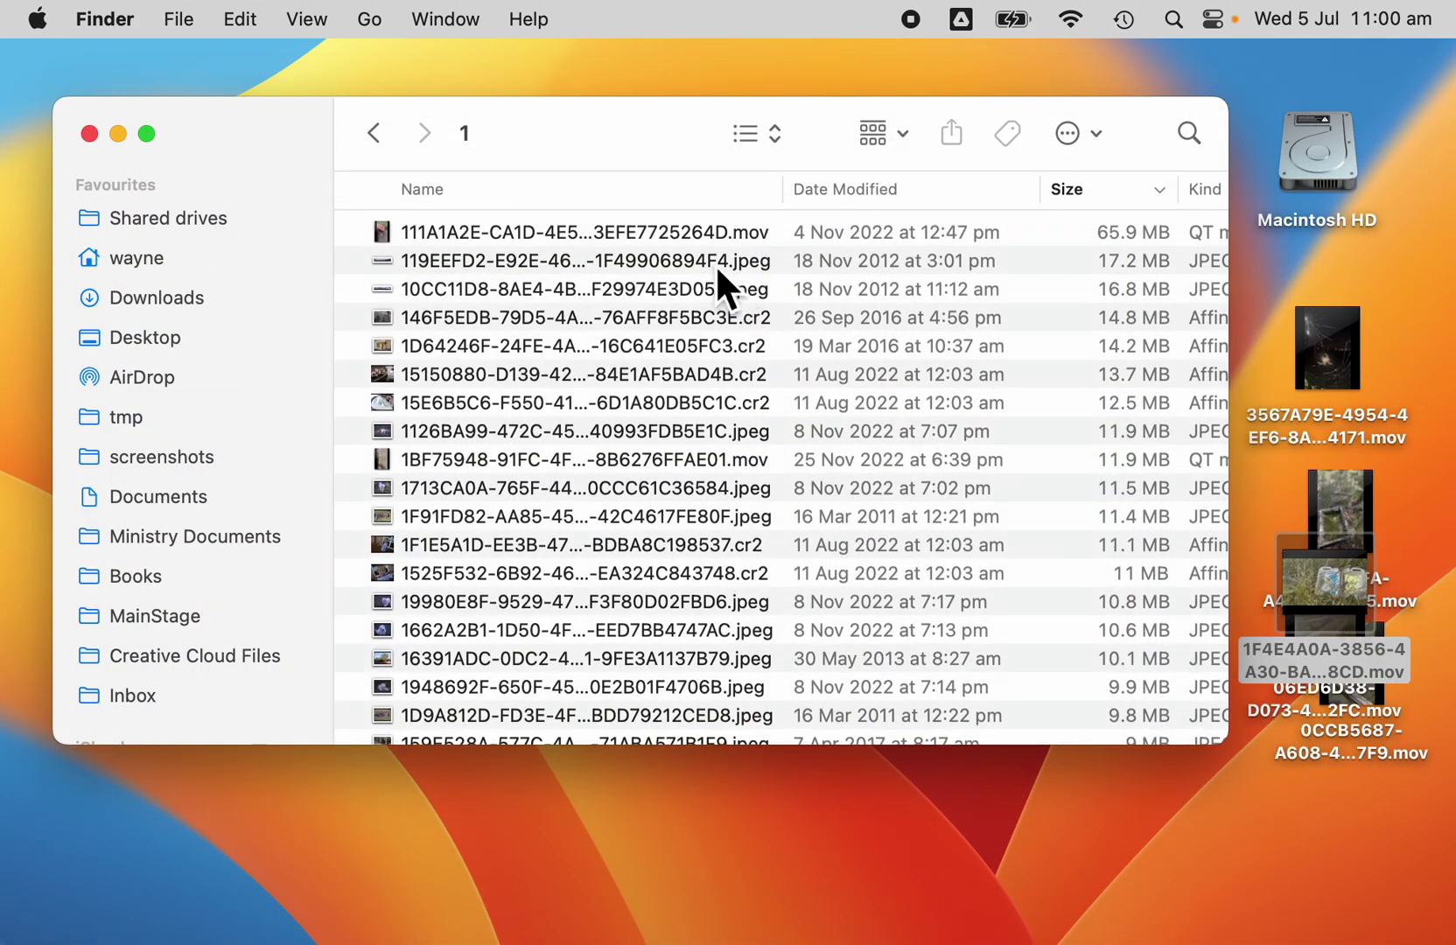
- Preview folder 2's 235.7 MB piano video and move it to the desktop
{"action": "left_click", "coordinate": [374, 135]}
{"action": "double_click", "coordinate": [1059, 233]}
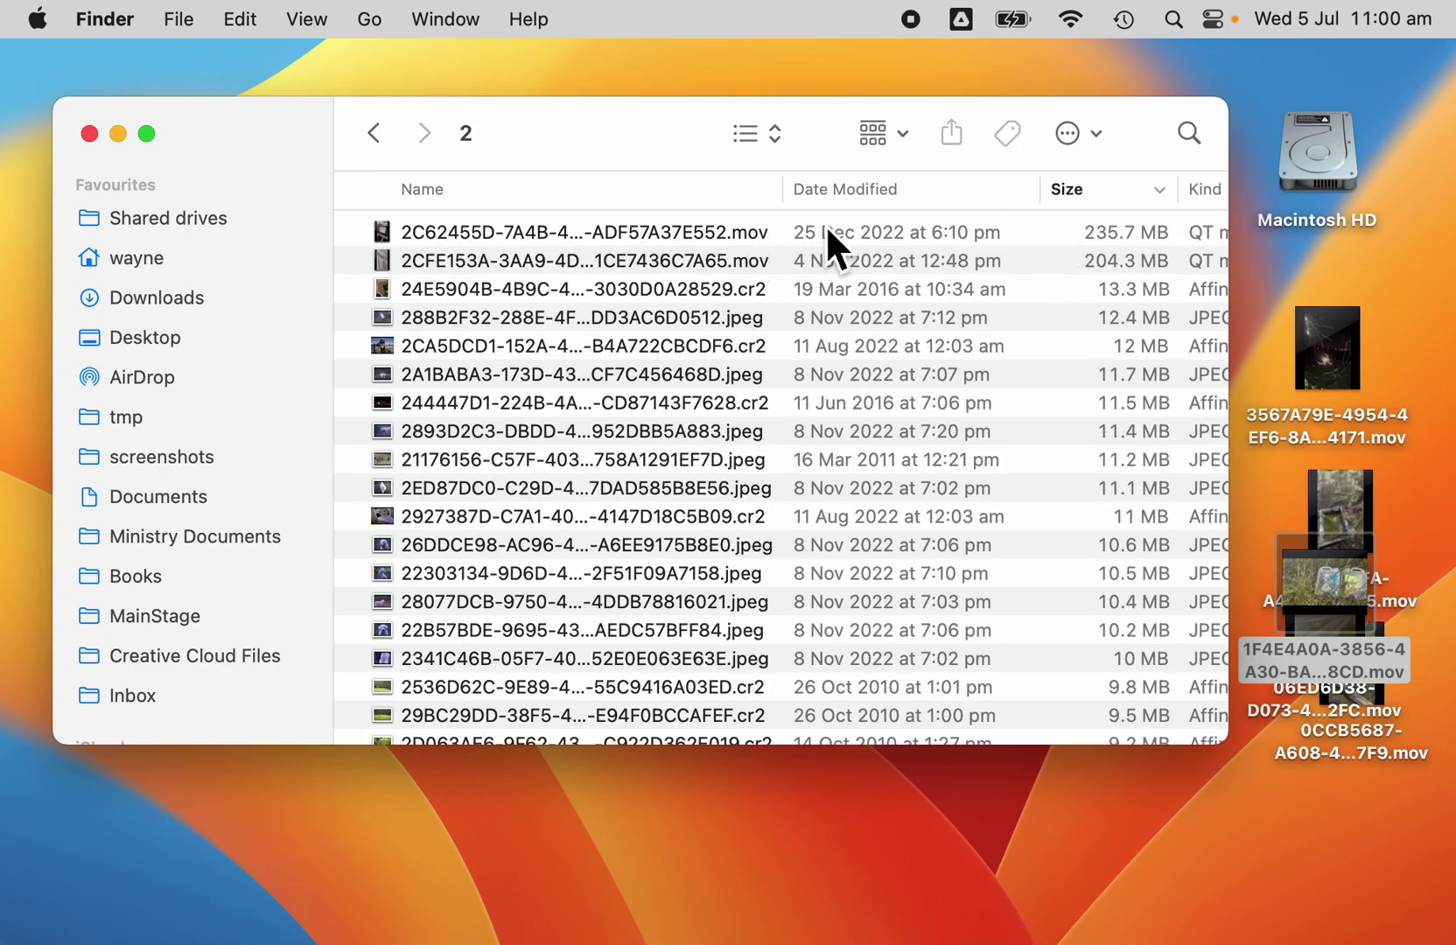
{"action": "left_click", "coordinate": [963, 232]}
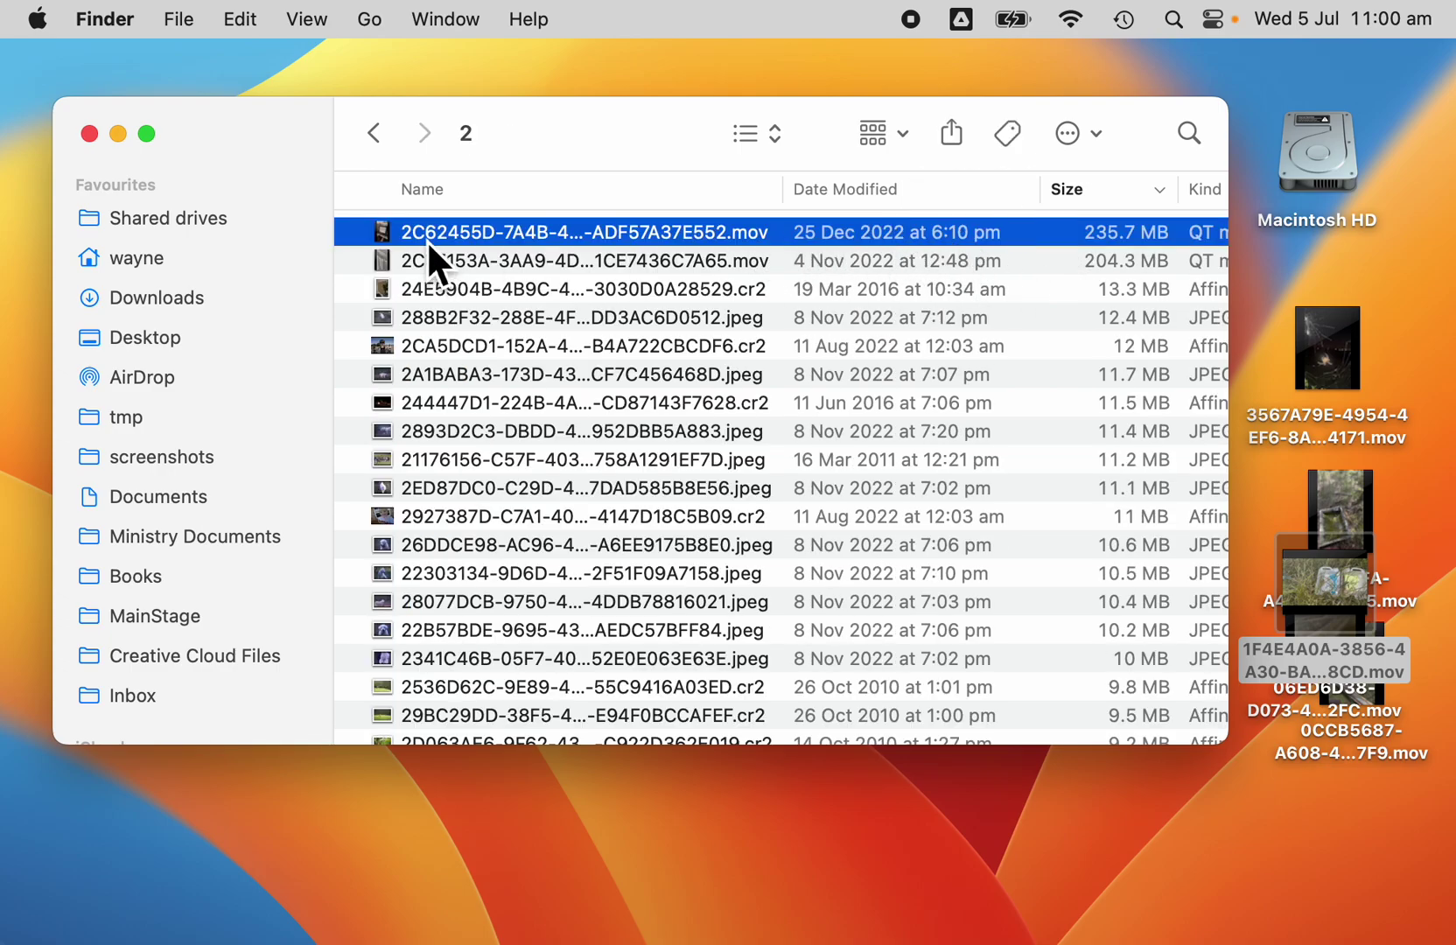
{"action": "key", "text": "space"}
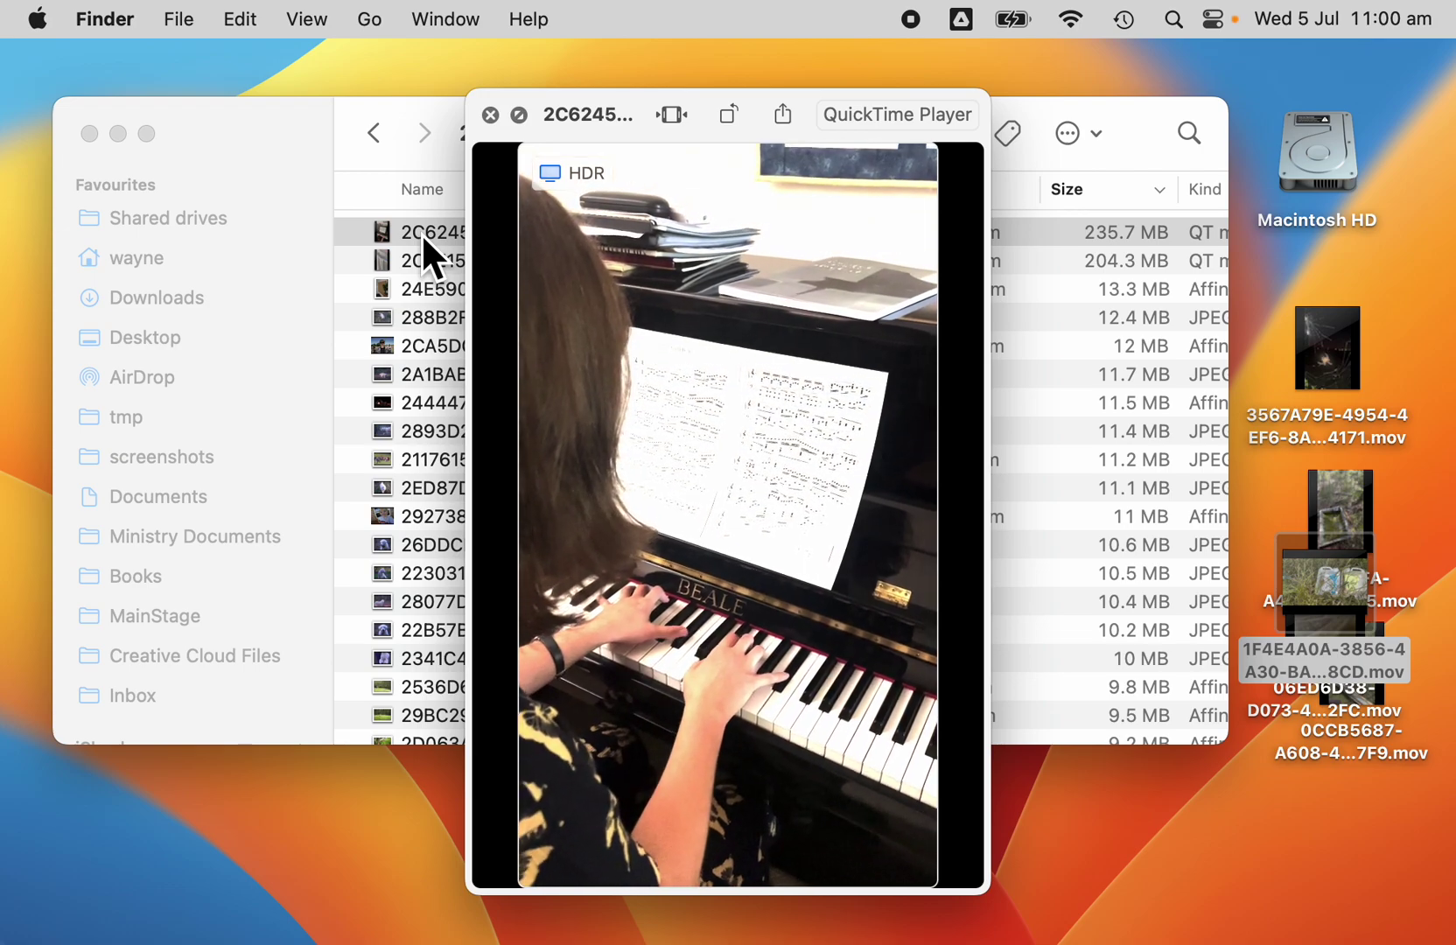
{"action": "key", "text": "space"}
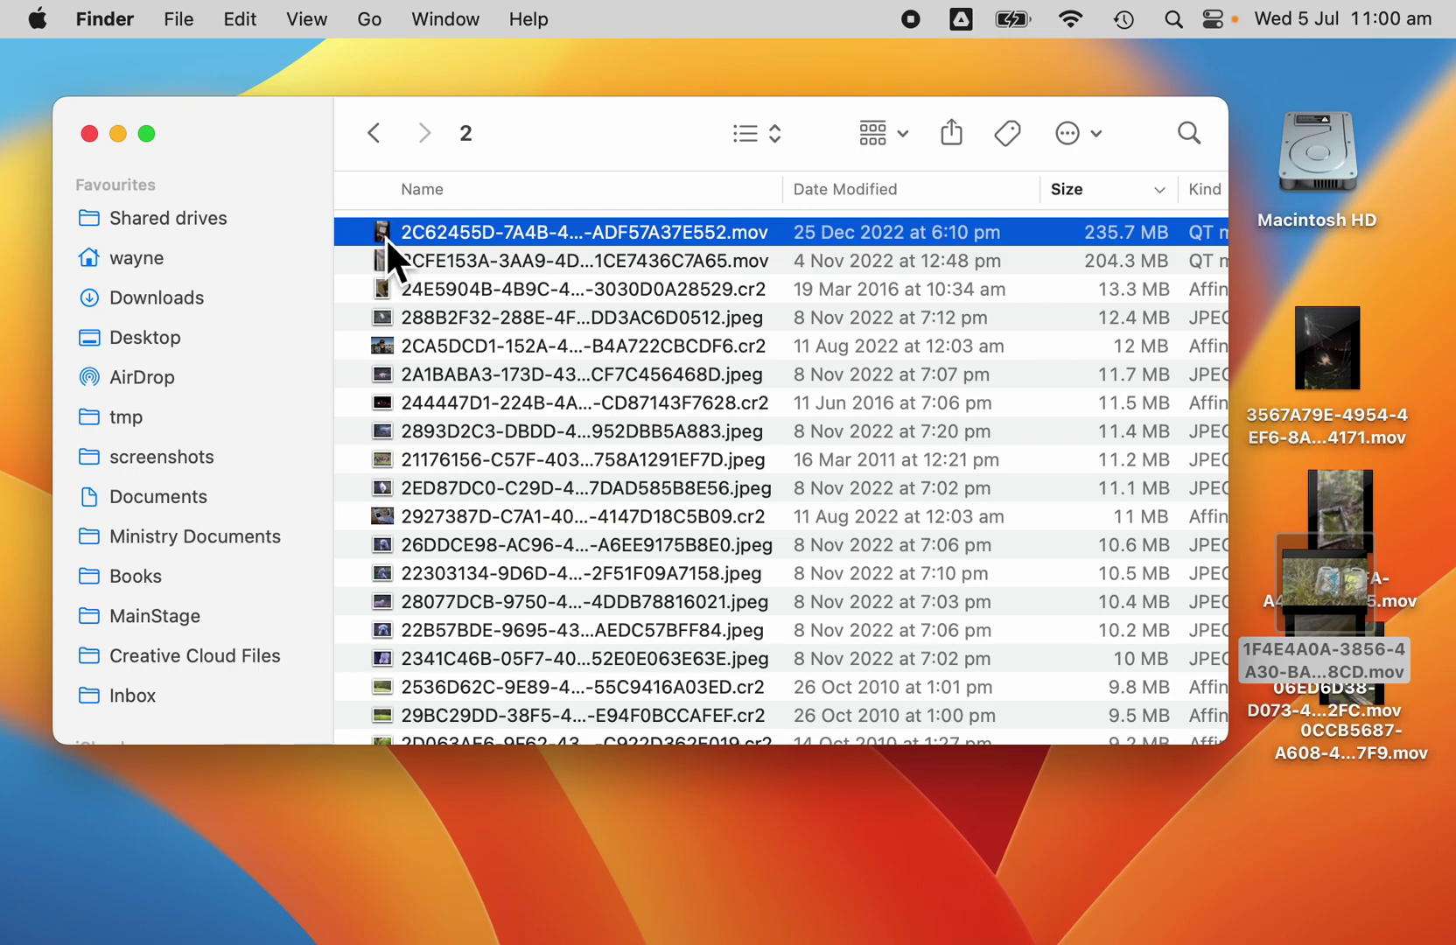
{"action": "left_click_drag", "start_coordinate": [384, 237], "coordinate": [1341, 761]}
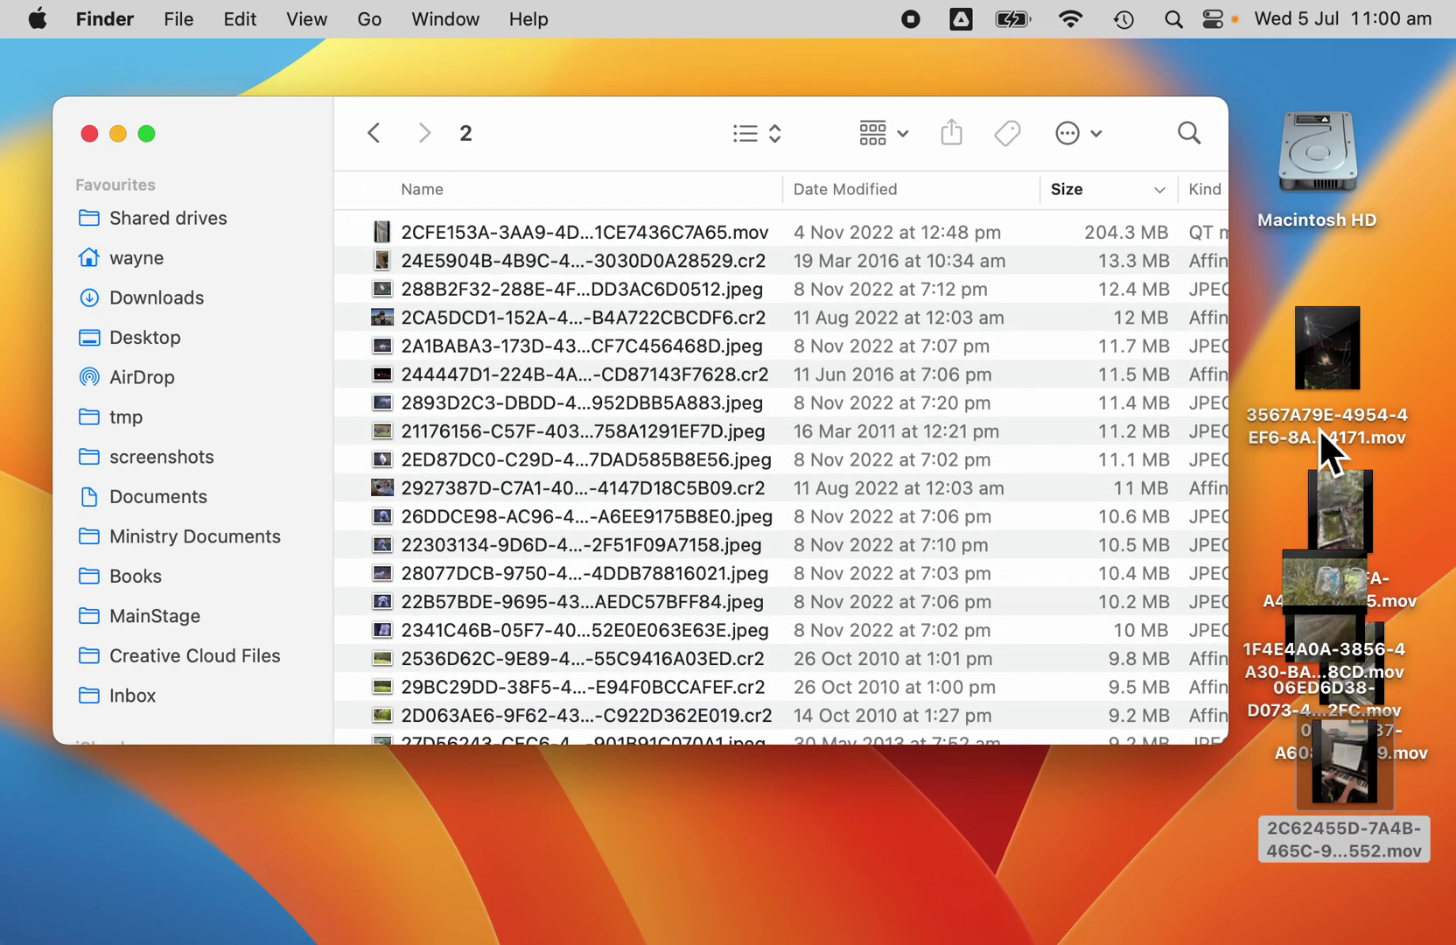
{"action": "left_click", "coordinate": [369, 135]}
{"action": "left_click", "coordinate": [368, 135]}
{"action": "mouse_move", "coordinate": [1311, 522]}
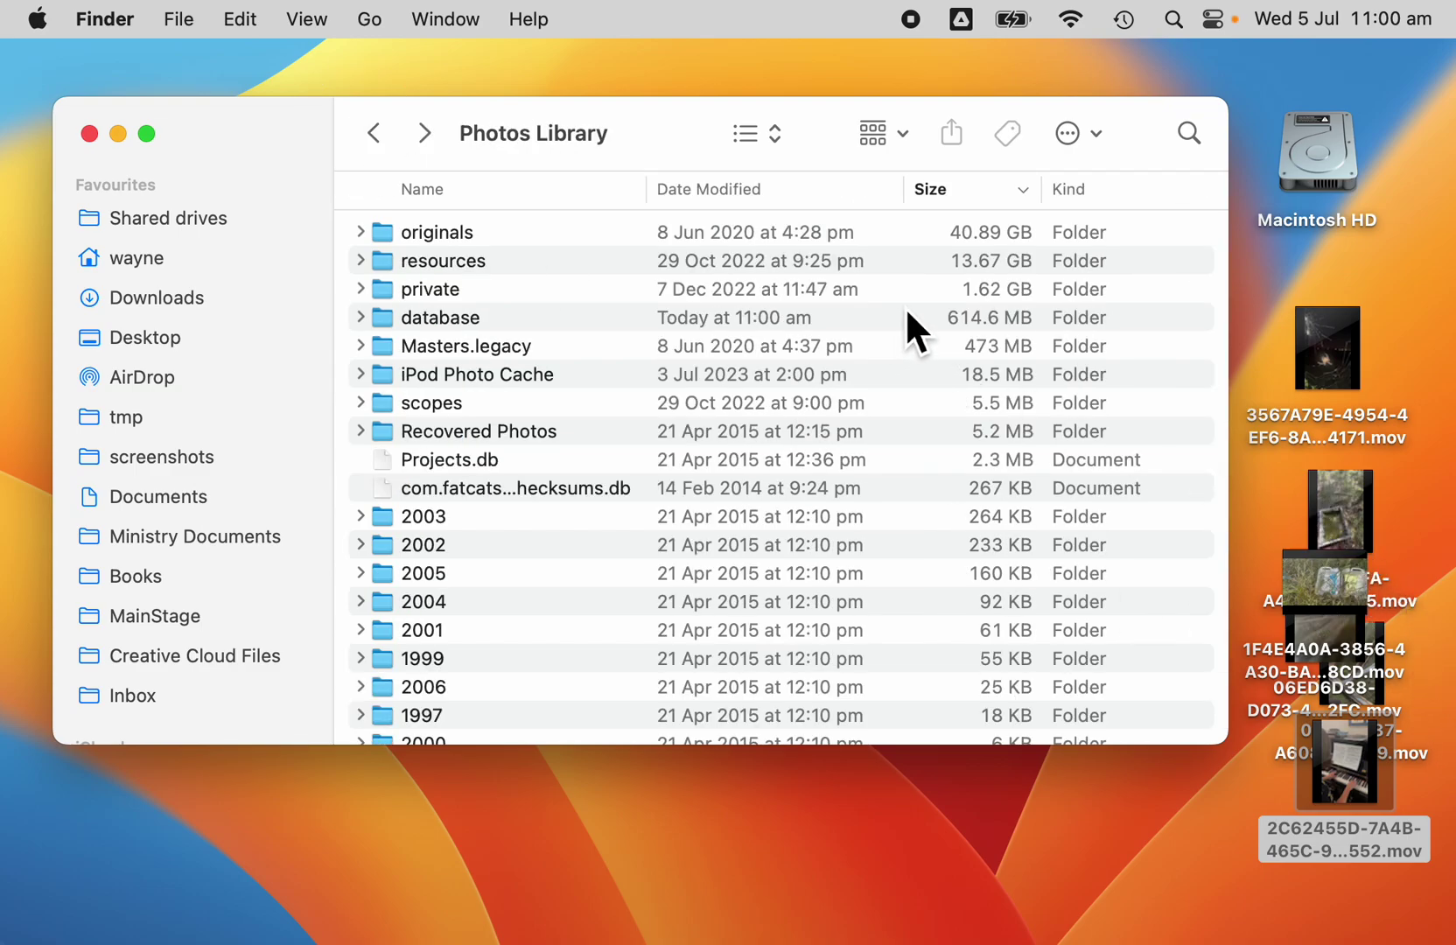
{"action": "left_click", "coordinate": [380, 134]}
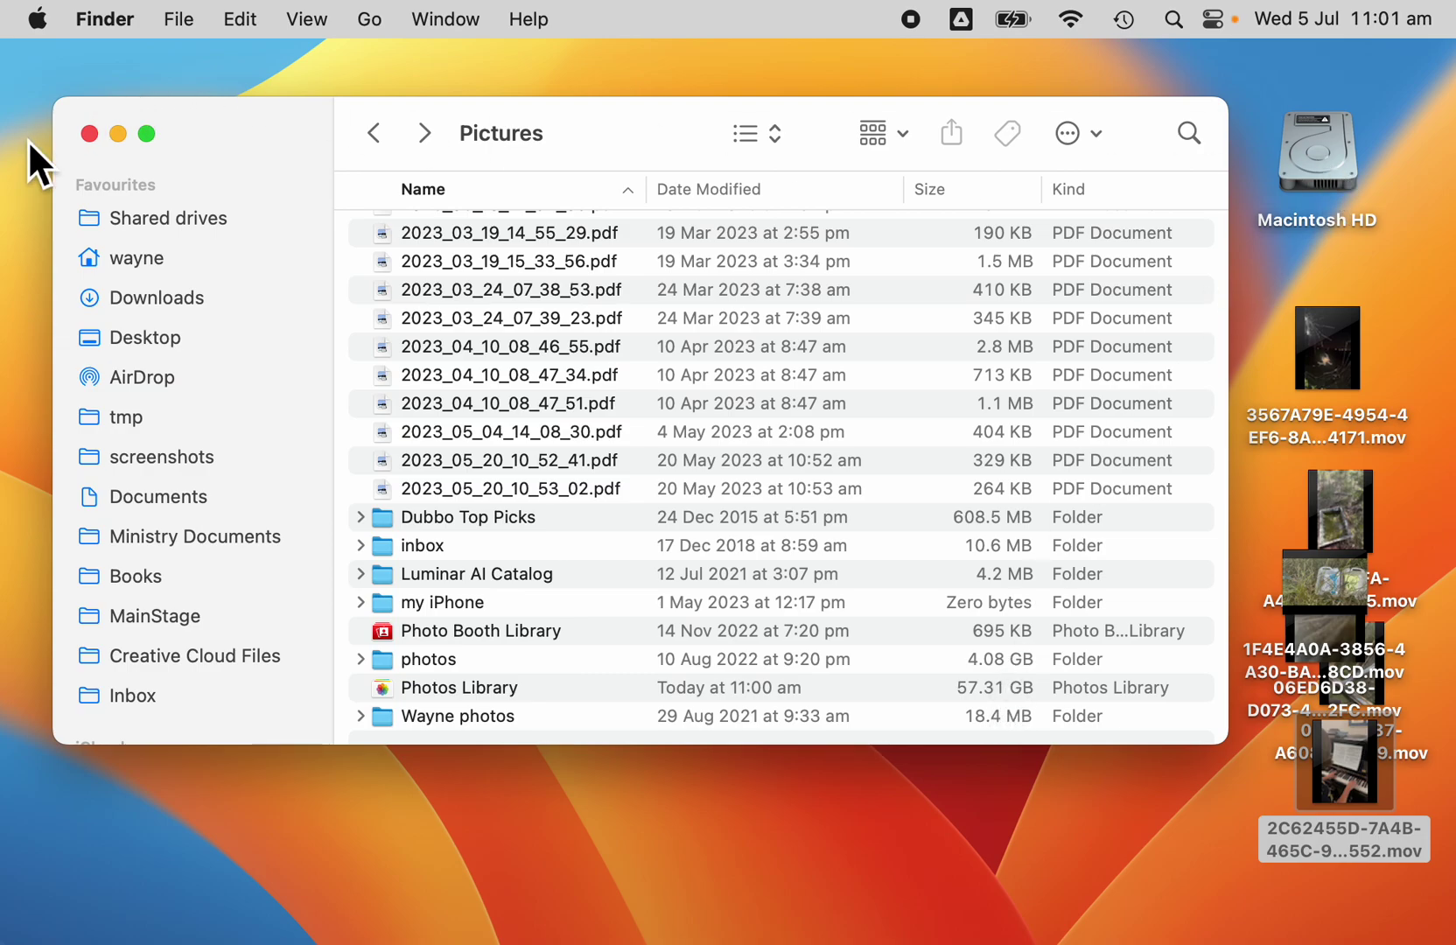
{"action": "left_click", "coordinate": [88, 133]}
{"action": "double_click", "coordinate": [1317, 166]}
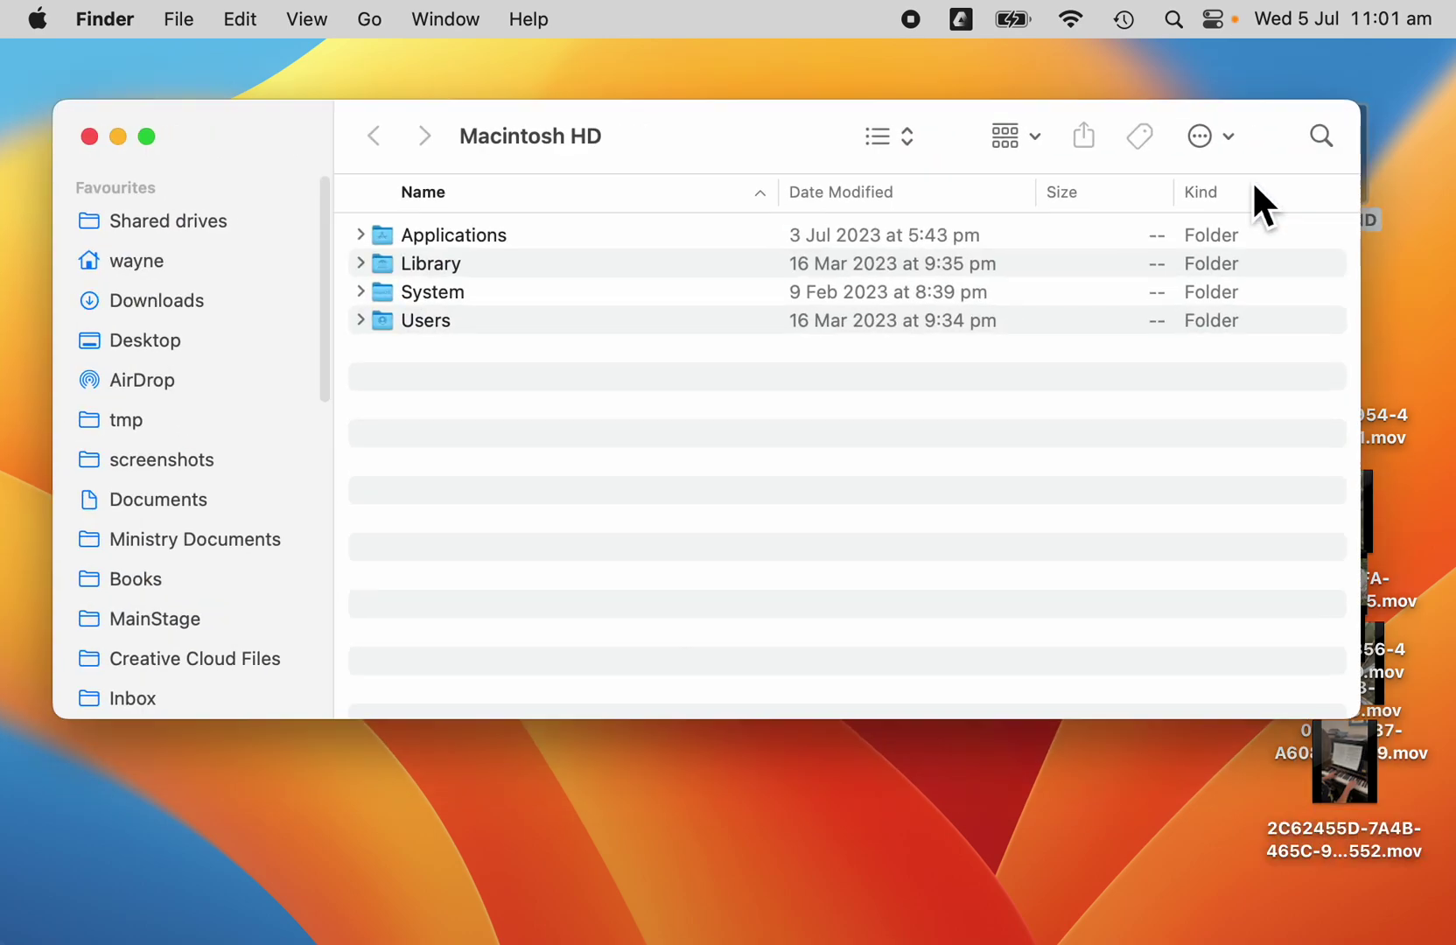
{"action": "left_click", "coordinate": [437, 321]}
{"action": "double_click", "coordinate": [436, 321]}
{"action": "left_click", "coordinate": [461, 319]}
{"action": "double_click", "coordinate": [460, 319]}
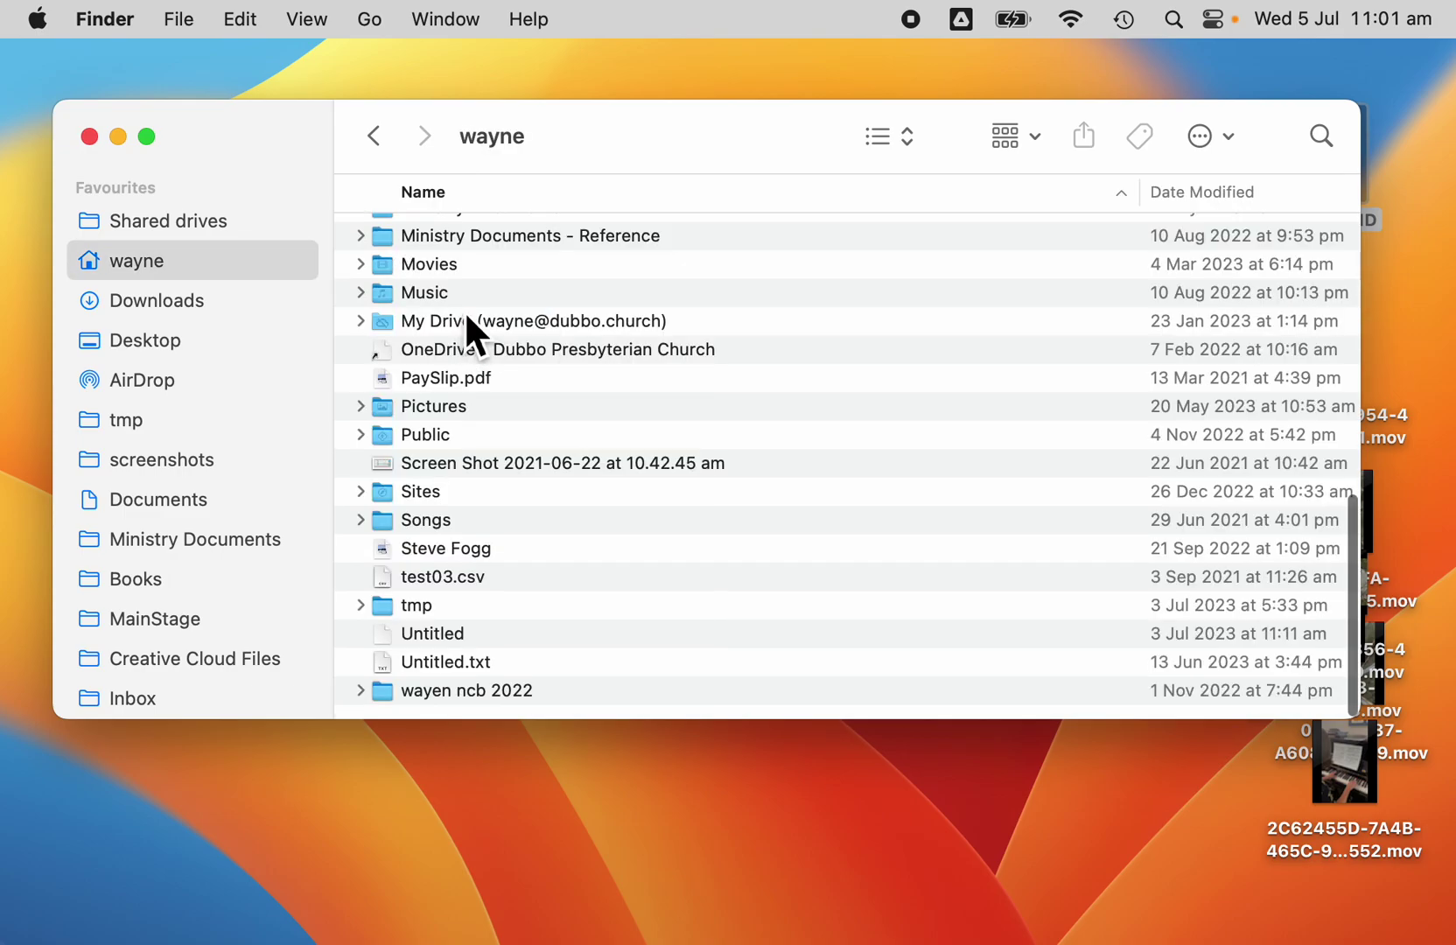
{"action": "left_click", "coordinate": [457, 411]}
{"action": "double_click", "coordinate": [458, 412]}
{"action": "scroll", "coordinate": [544, 585], "scroll_direction": "down", "scroll_amount": 1}
{"action": "right_click", "coordinate": [503, 665]}
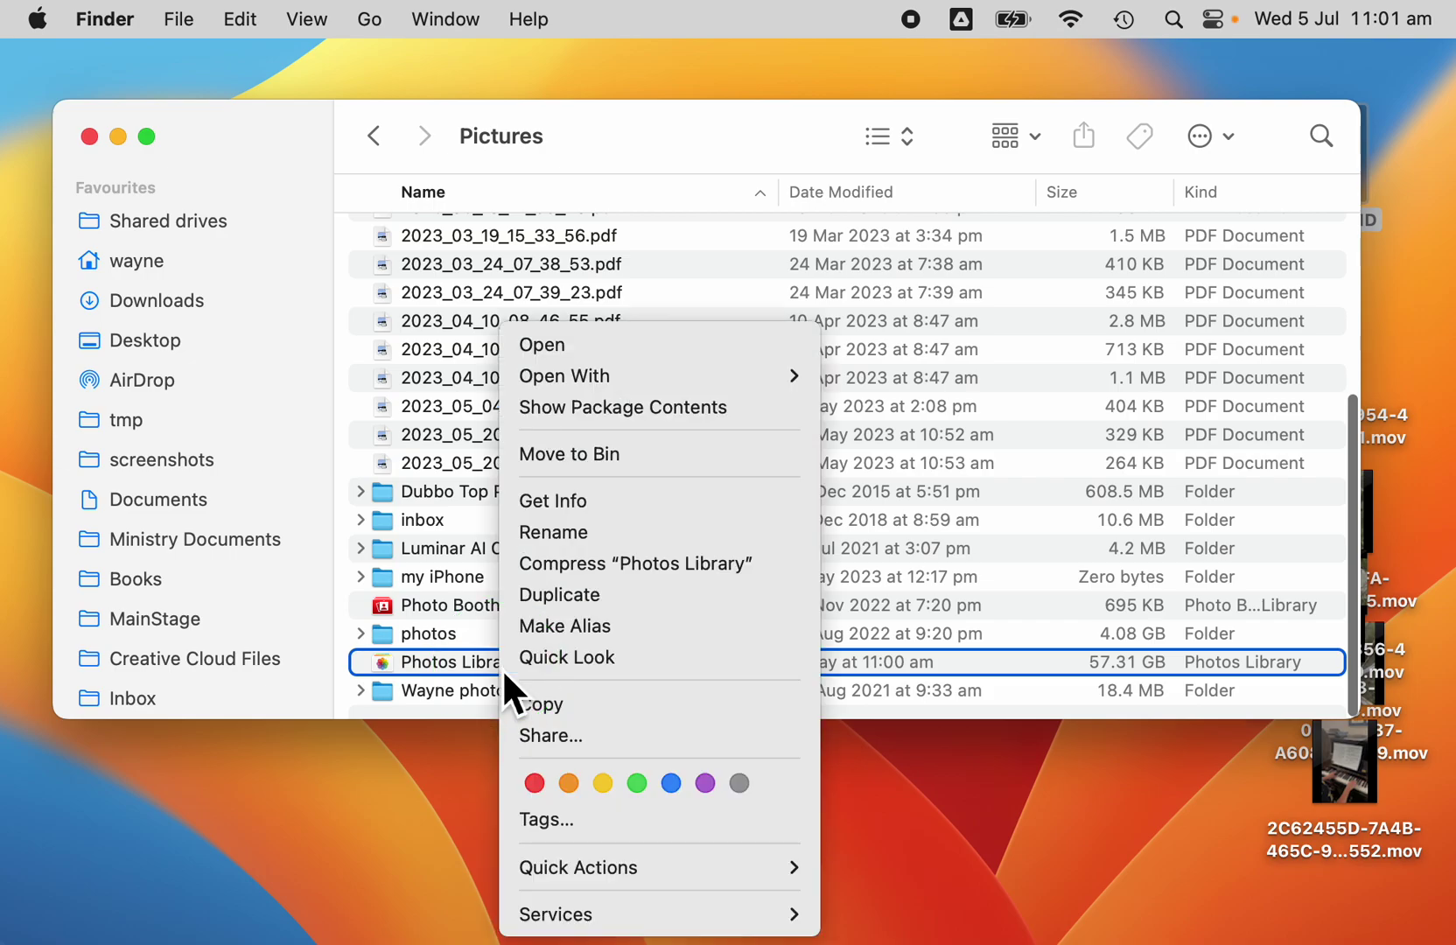
{"action": "left_click", "coordinate": [675, 407]}
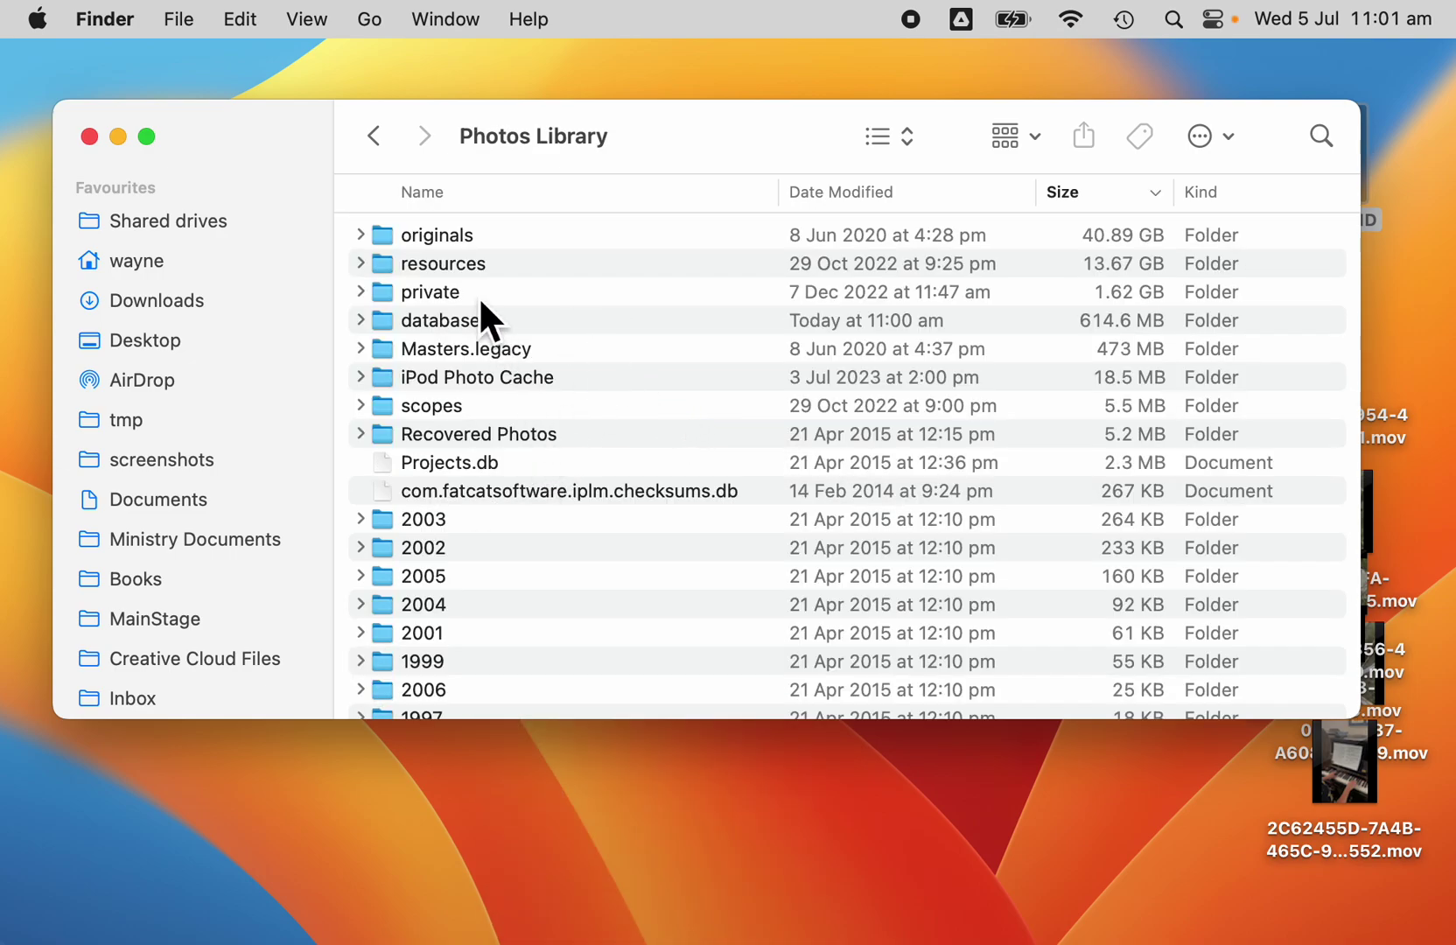
{"action": "double_click", "coordinate": [483, 237]}
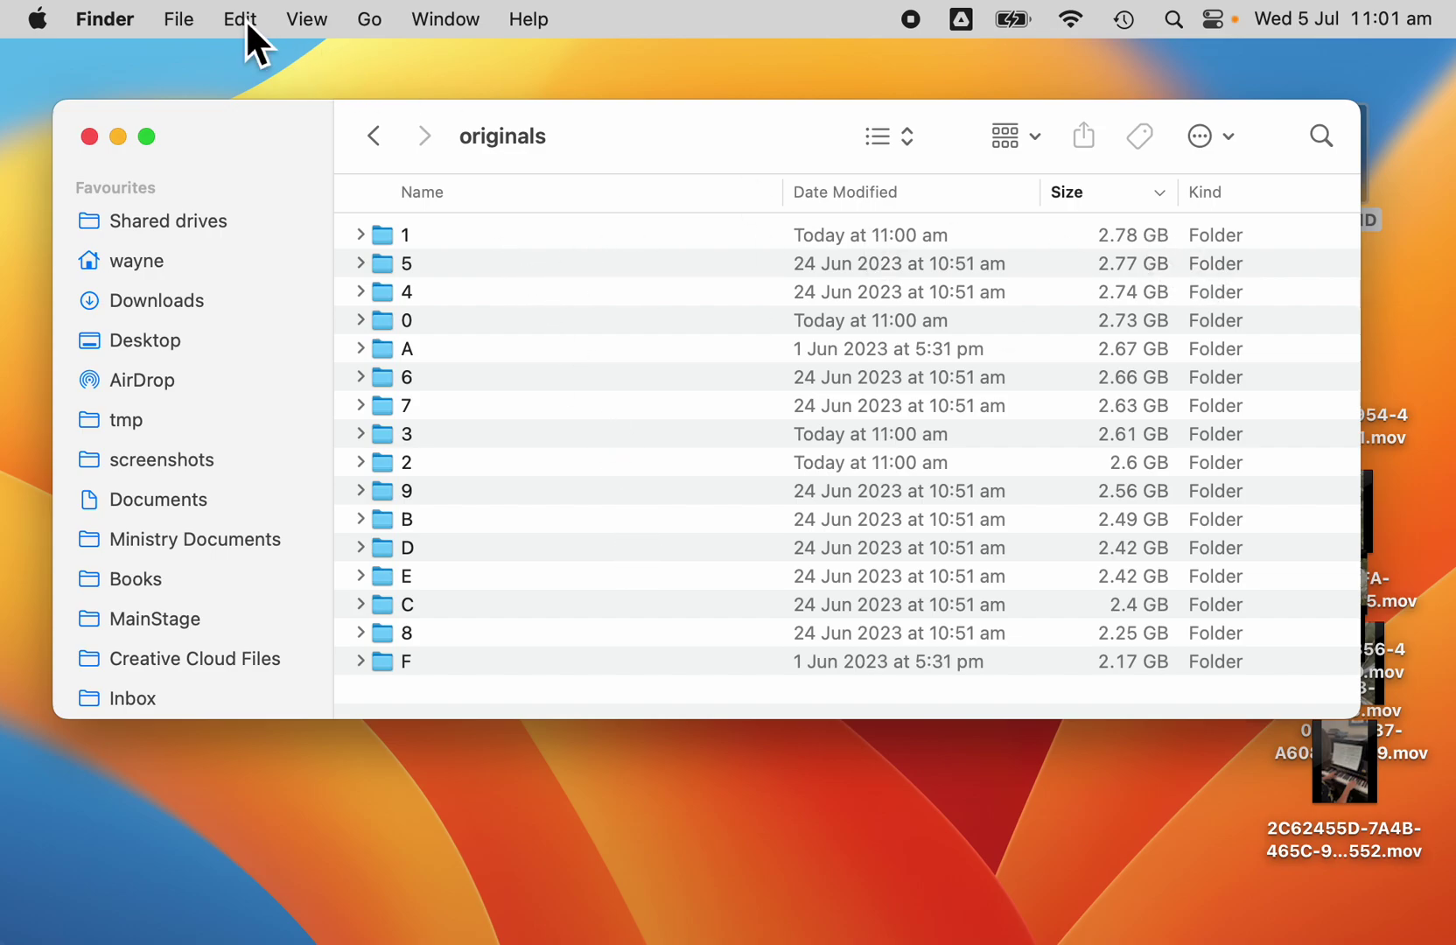
- Keep Size and Calculate all sizes on for originals, then open folder 0, topped by a 13.8 MB .cr2
{"action": "left_click", "coordinate": [306, 18]}
{"action": "left_click", "coordinate": [450, 643]}
{"action": "left_click", "coordinate": [1162, 597]}
{"action": "left_click", "coordinate": [1163, 596]}
{"action": "left_click", "coordinate": [1169, 786]}
{"action": "left_click", "coordinate": [1169, 782]}
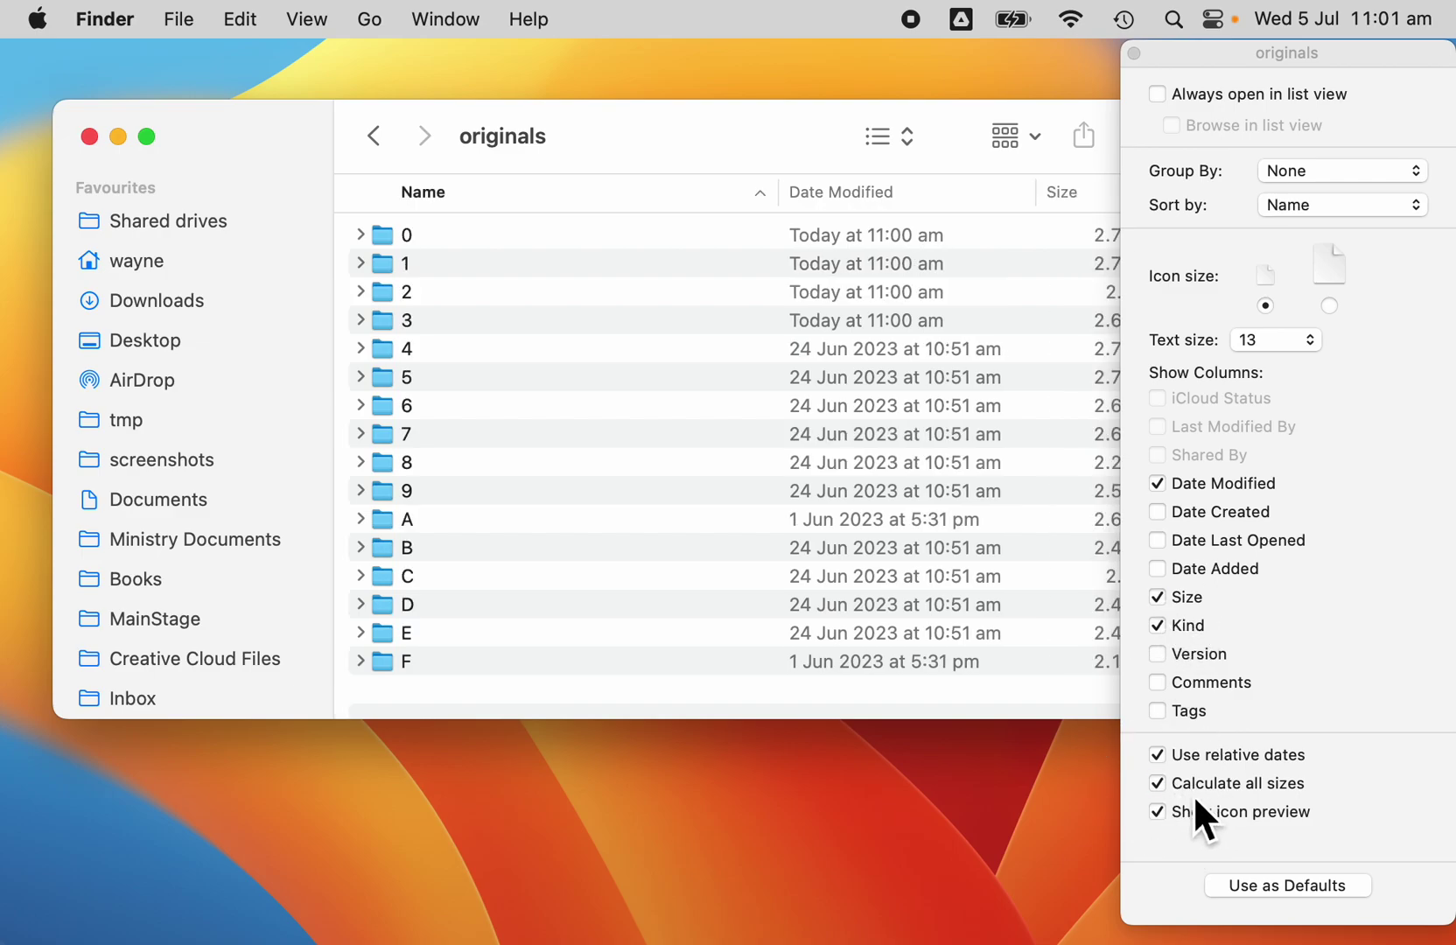
{"action": "left_click_drag", "start_coordinate": [721, 126], "coordinate": [721, 125]}
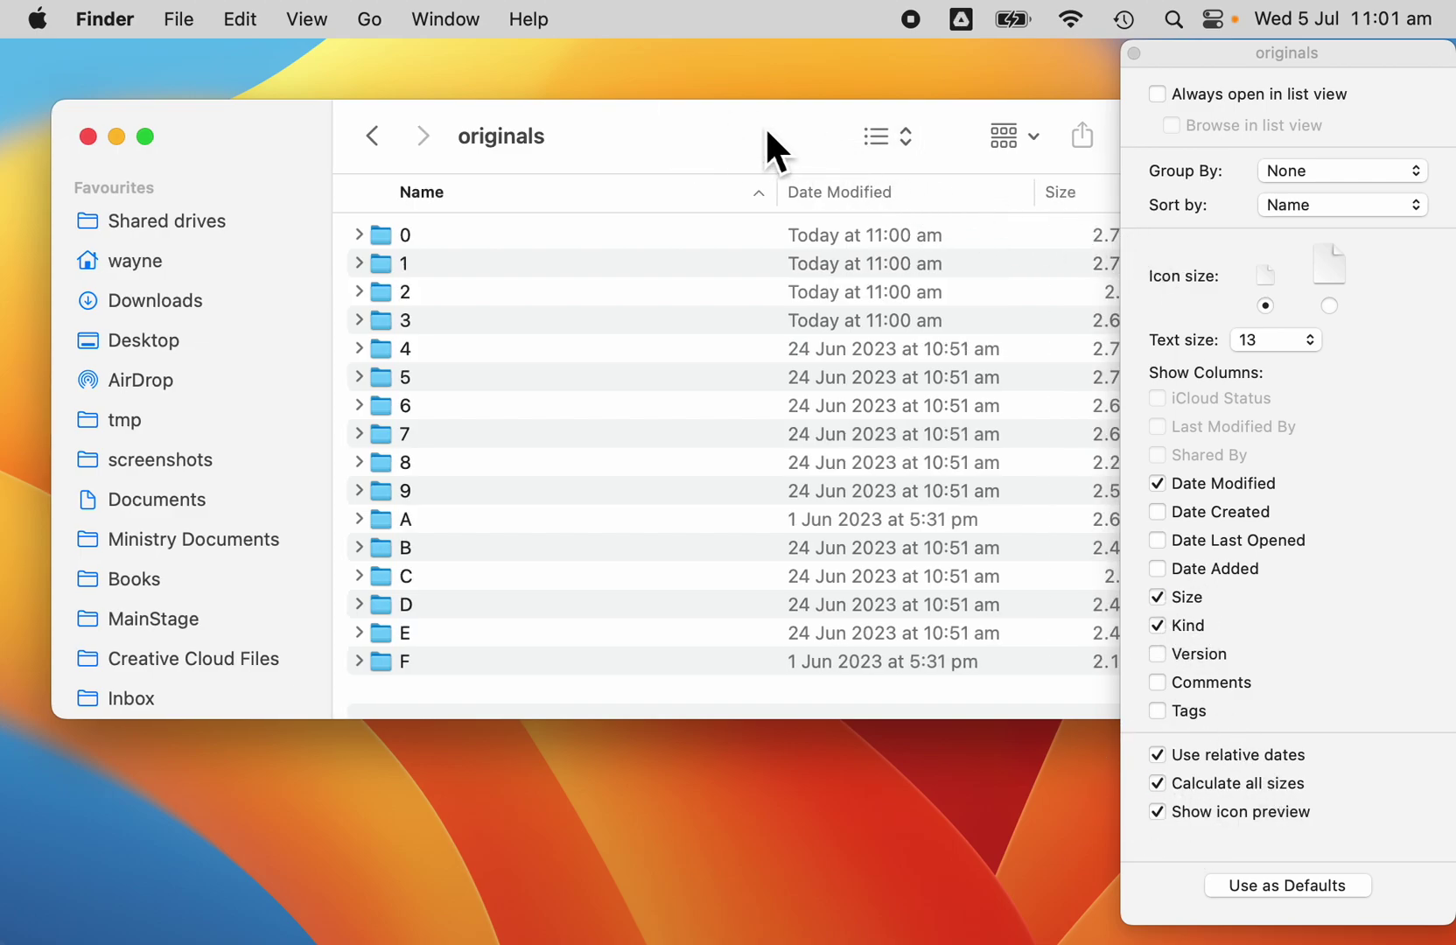
{"action": "left_click", "coordinate": [1134, 53]}
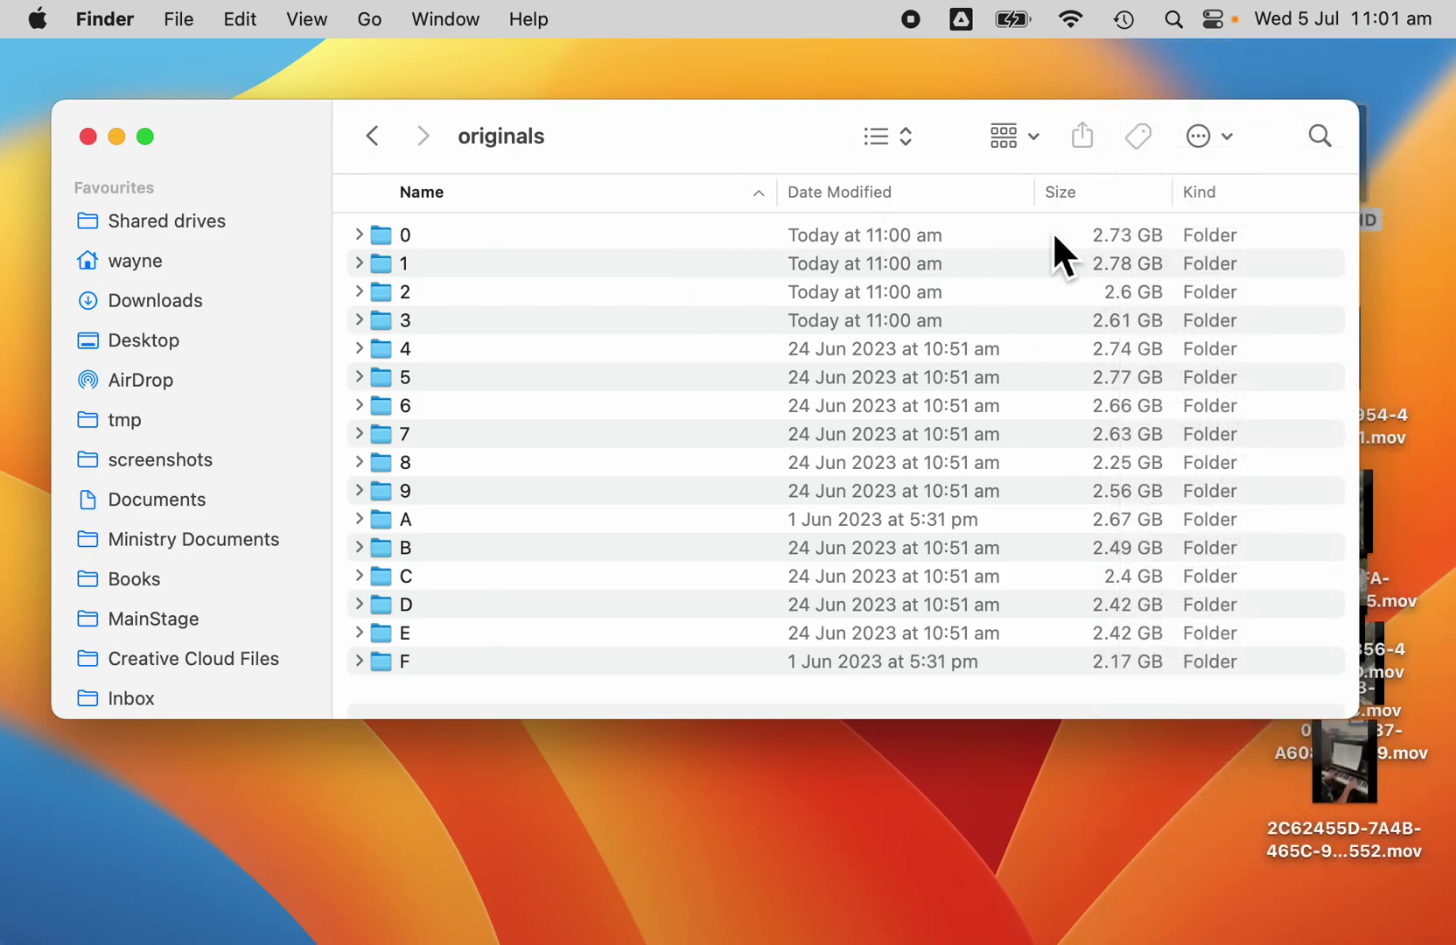
{"action": "double_click", "coordinate": [1138, 238]}
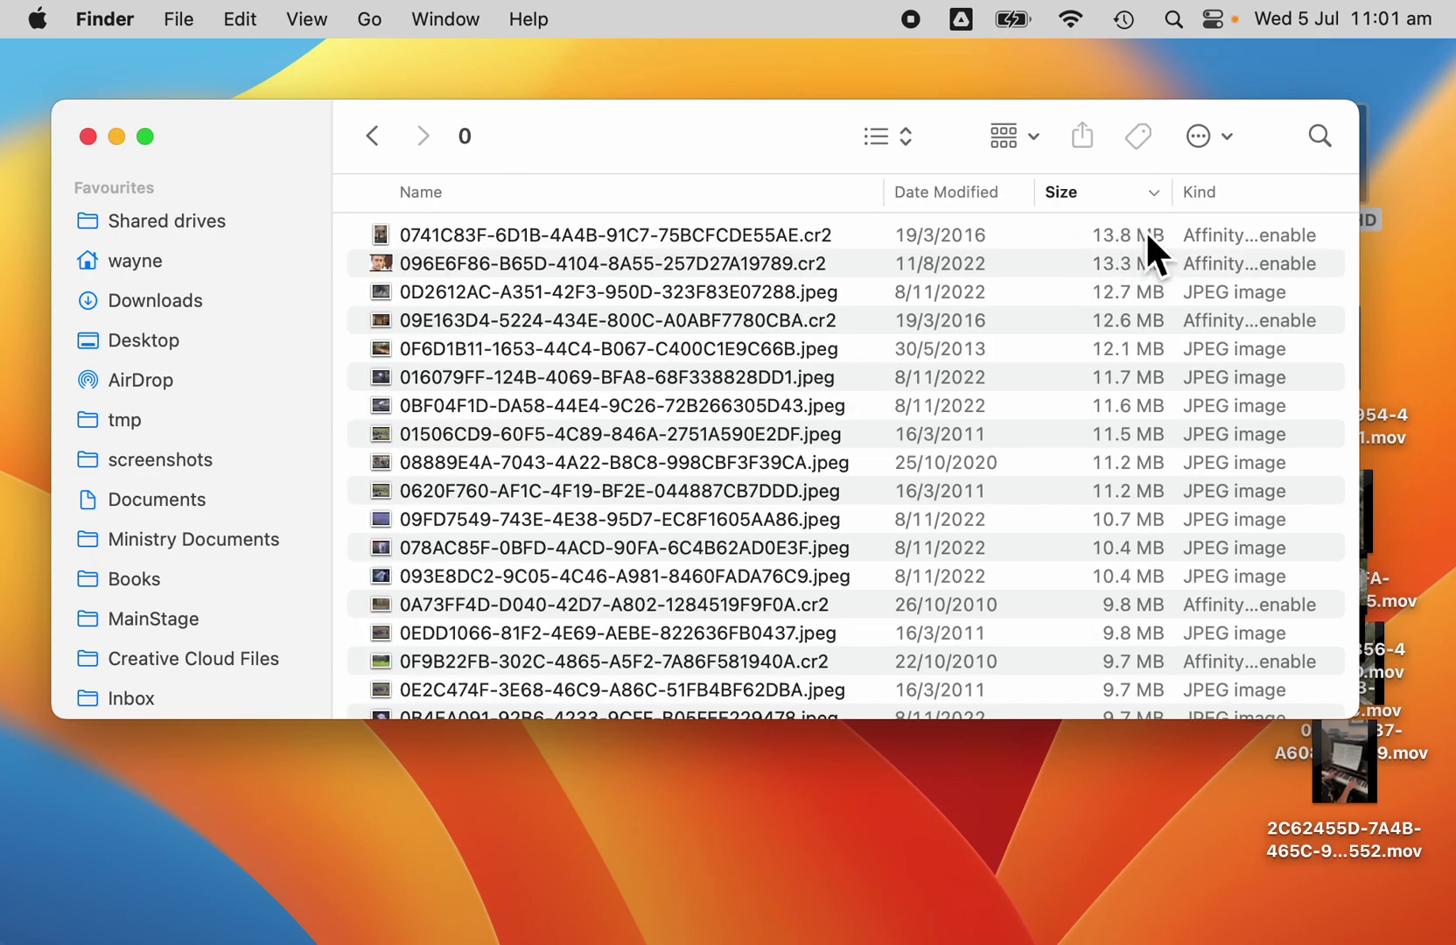